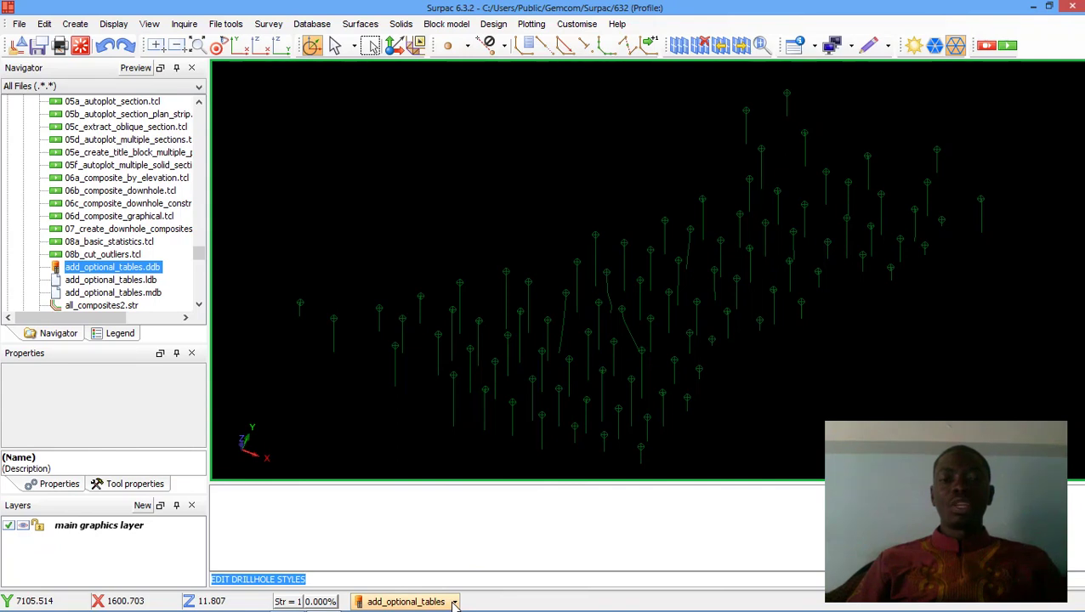
- Redraw the drillholes of the add_optional_tables database with a blue default trace colour (r=0.0 g=0.2 b=1.0)
{"action": "left_click", "coordinate": [454, 603]}
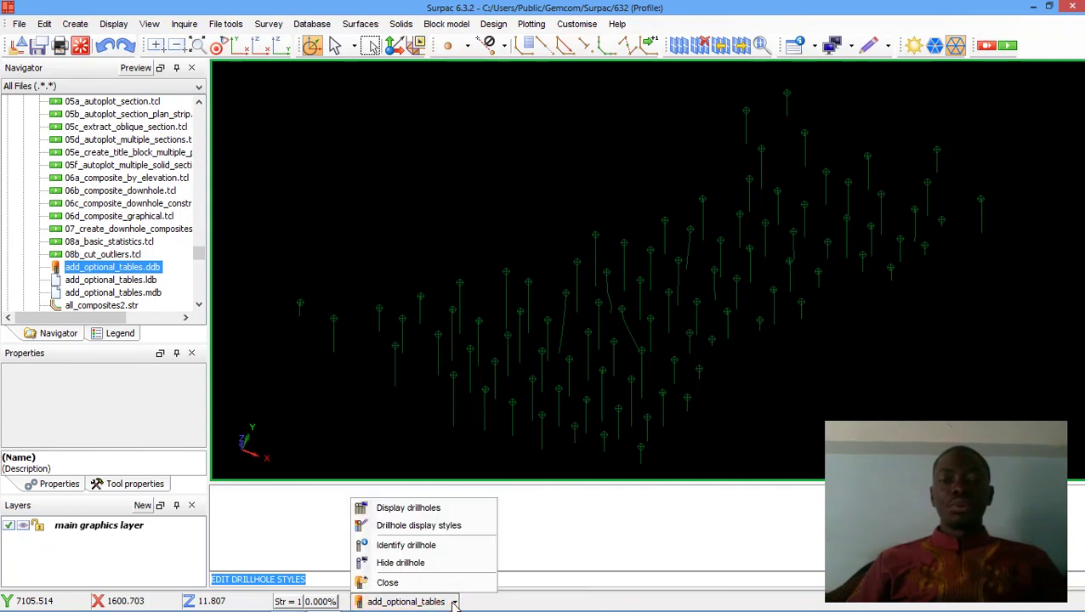
{"action": "left_click", "coordinate": [435, 510]}
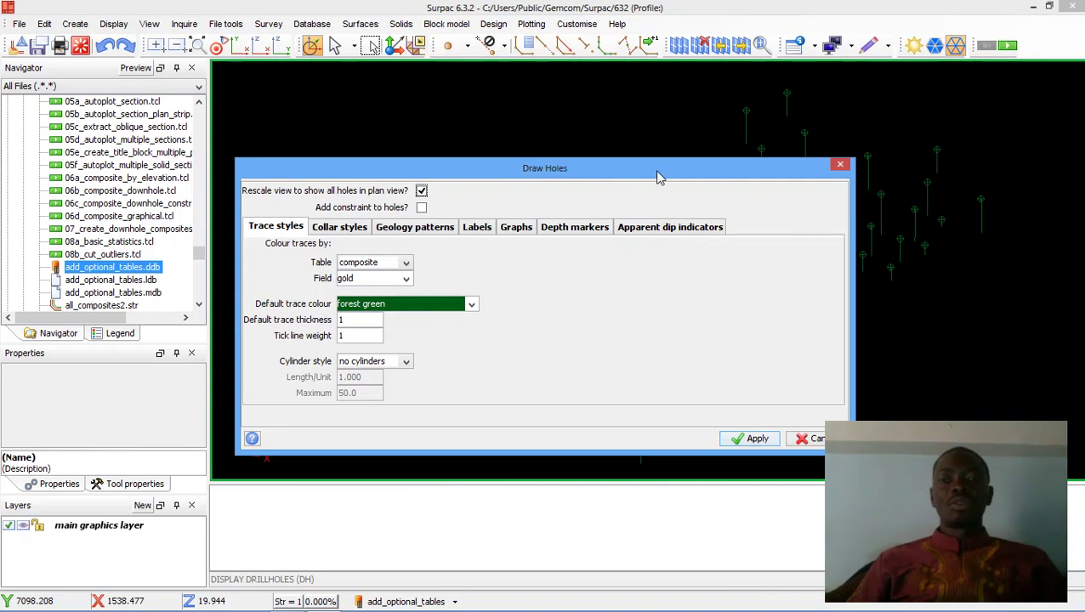
{"action": "left_click_drag", "start_coordinate": [670, 176], "coordinate": [580, 126]}
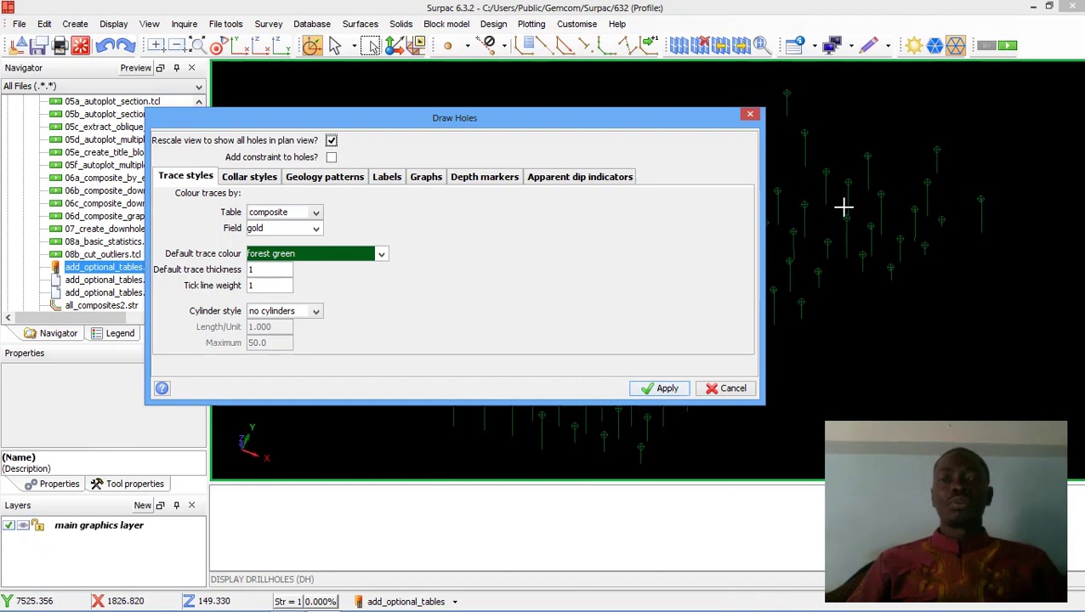
{"action": "mouse_move", "coordinate": [616, 128]}
{"action": "left_mouse_down"}
{"action": "mouse_move", "coordinate": [675, 123]}
{"action": "mouse_move", "coordinate": [728, 136]}
{"action": "left_mouse_up"}
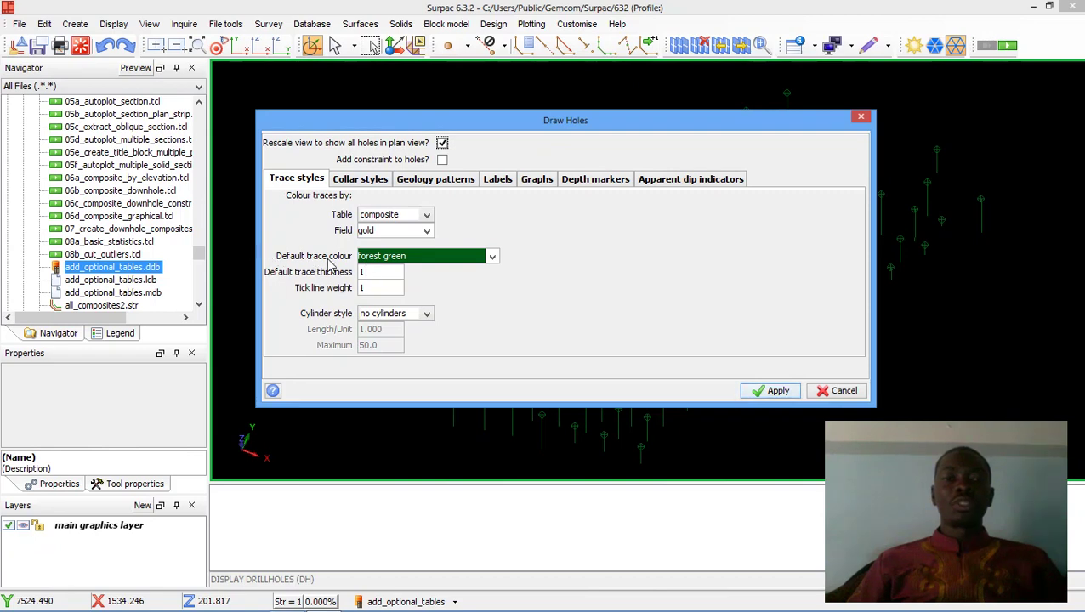
{"action": "left_click", "coordinate": [493, 257]}
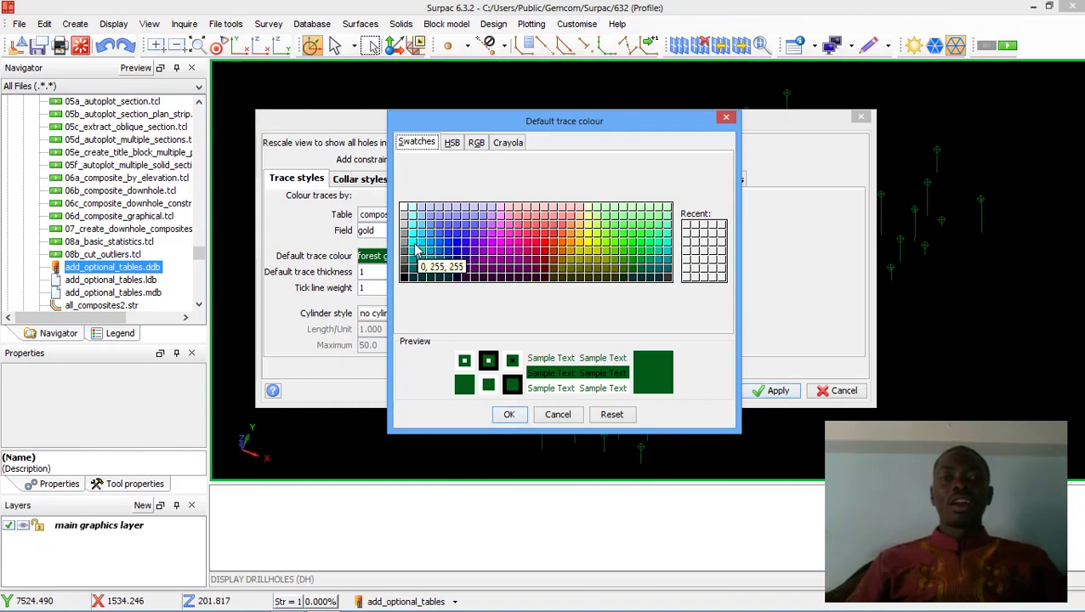
{"action": "left_click", "coordinate": [445, 246]}
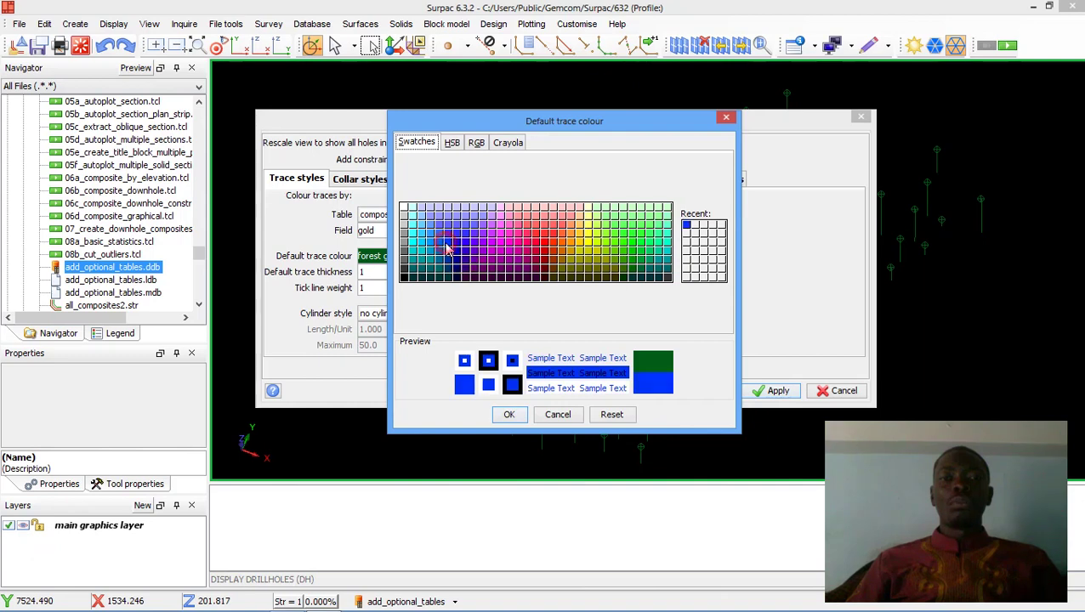
{"action": "left_click", "coordinate": [509, 414]}
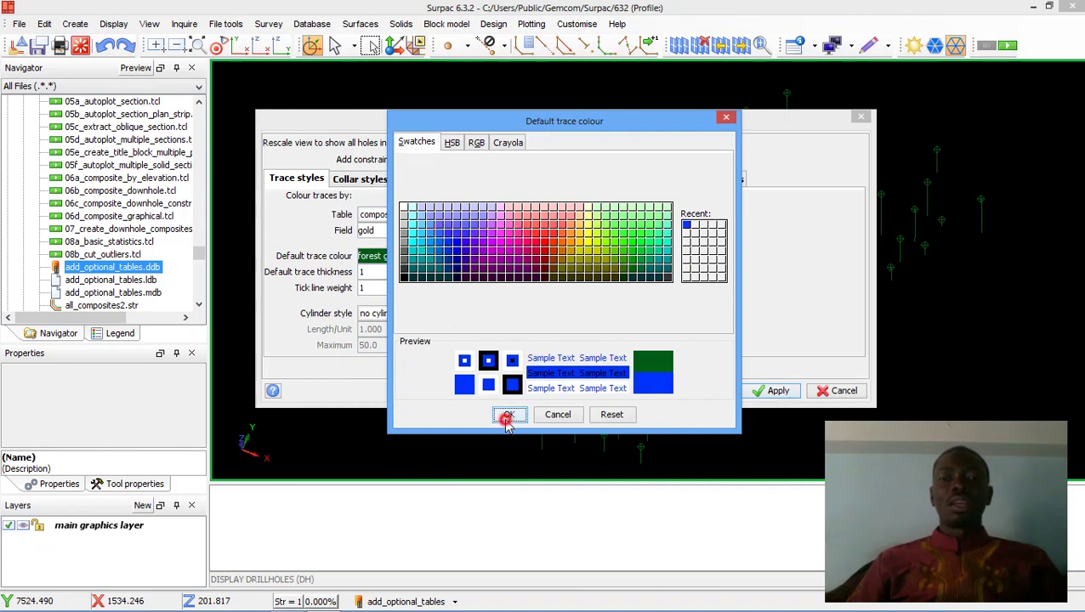
{"action": "left_click", "coordinate": [774, 391]}
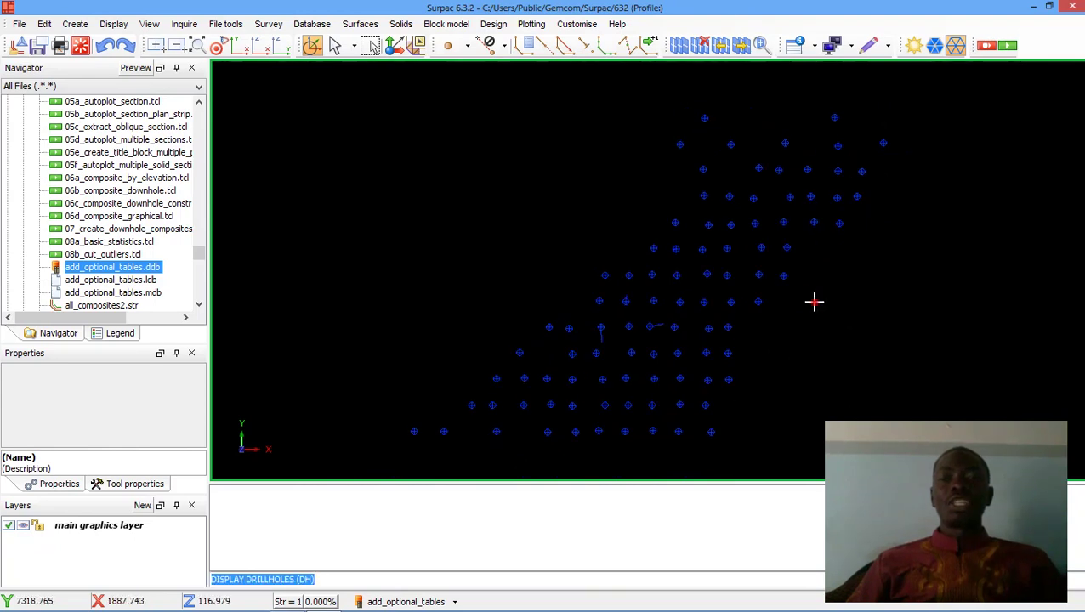
{"action": "left_click_drag", "start_coordinate": [814, 303], "coordinate": [781, 290]}
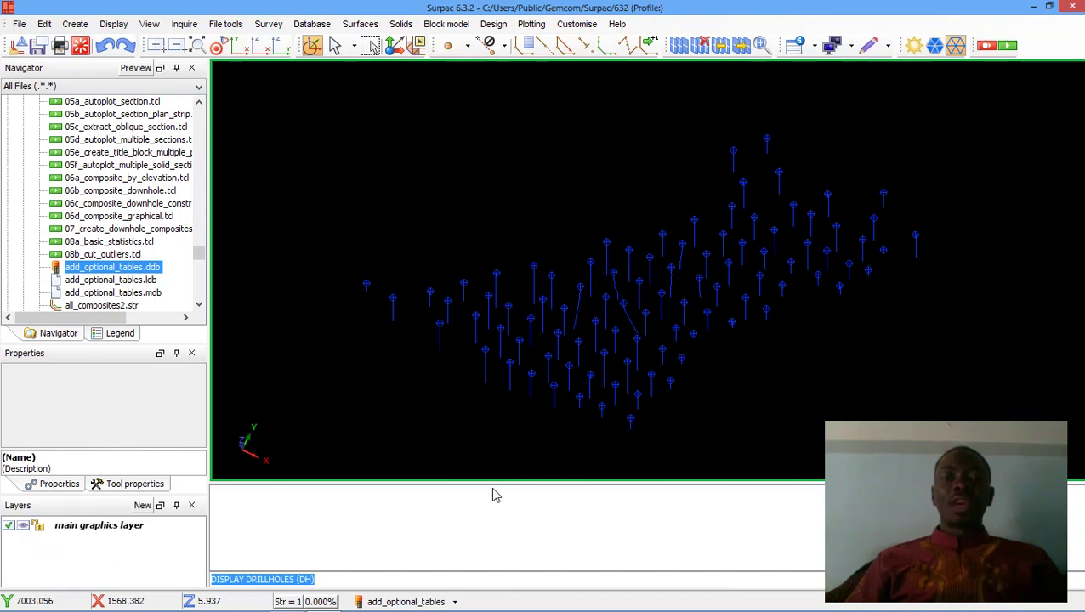
{"action": "left_click", "coordinate": [454, 602]}
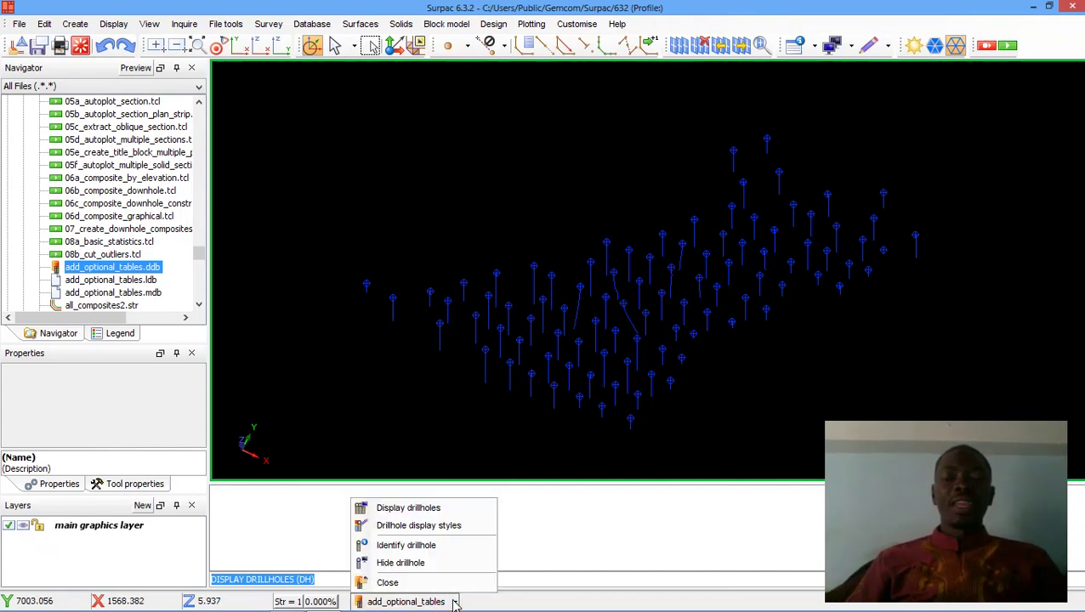
{"action": "left_click", "coordinate": [434, 527]}
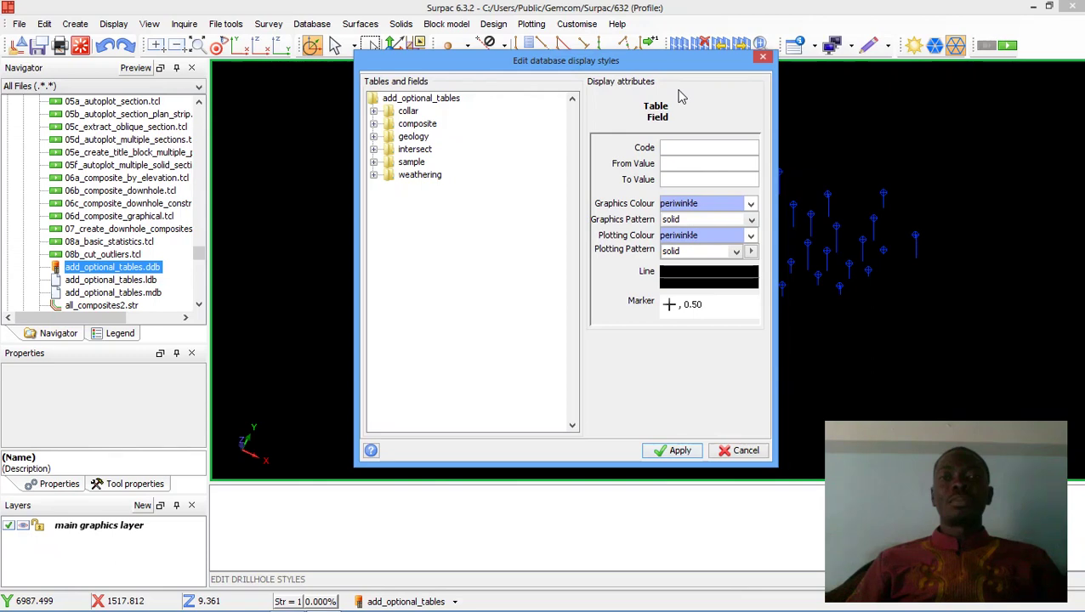
{"action": "left_click", "coordinate": [761, 56]}
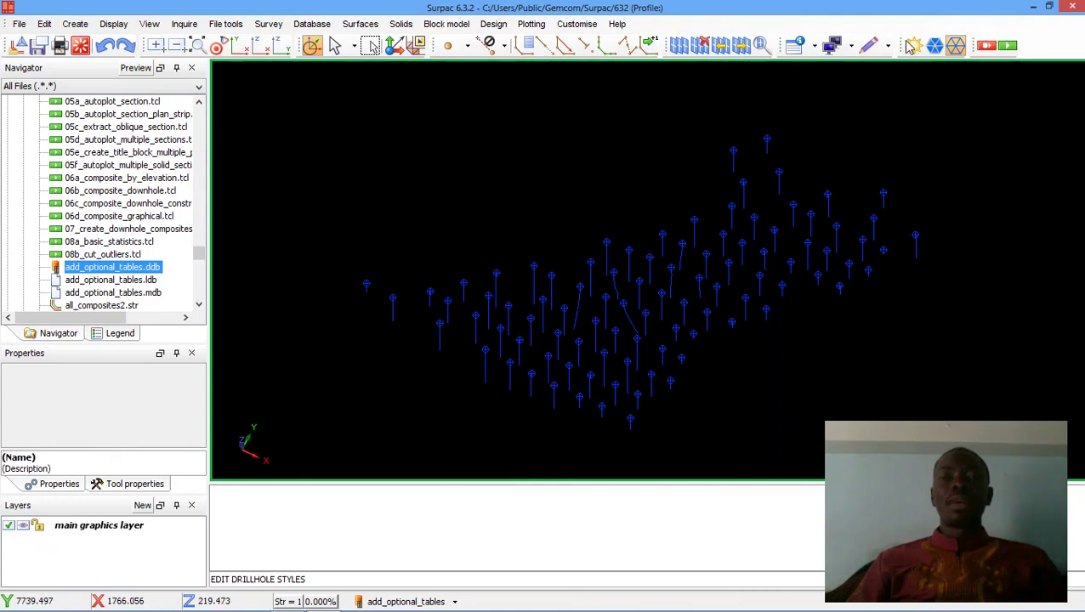
- Switch the interface to the geology_database profile
{"action": "right_click", "coordinate": [681, 27]}
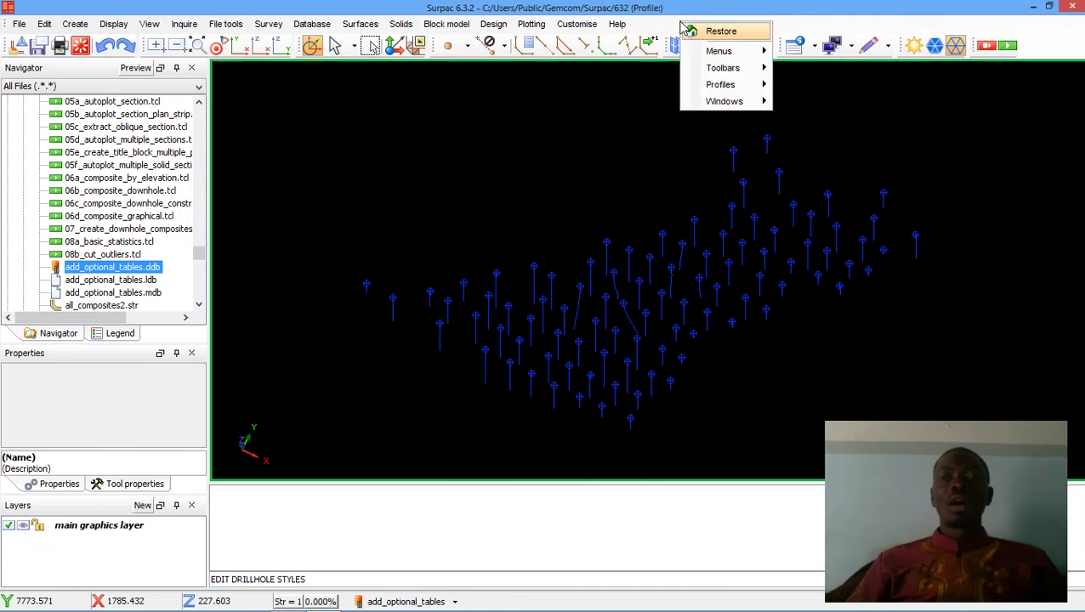
{"action": "mouse_move", "coordinate": [725, 88]}
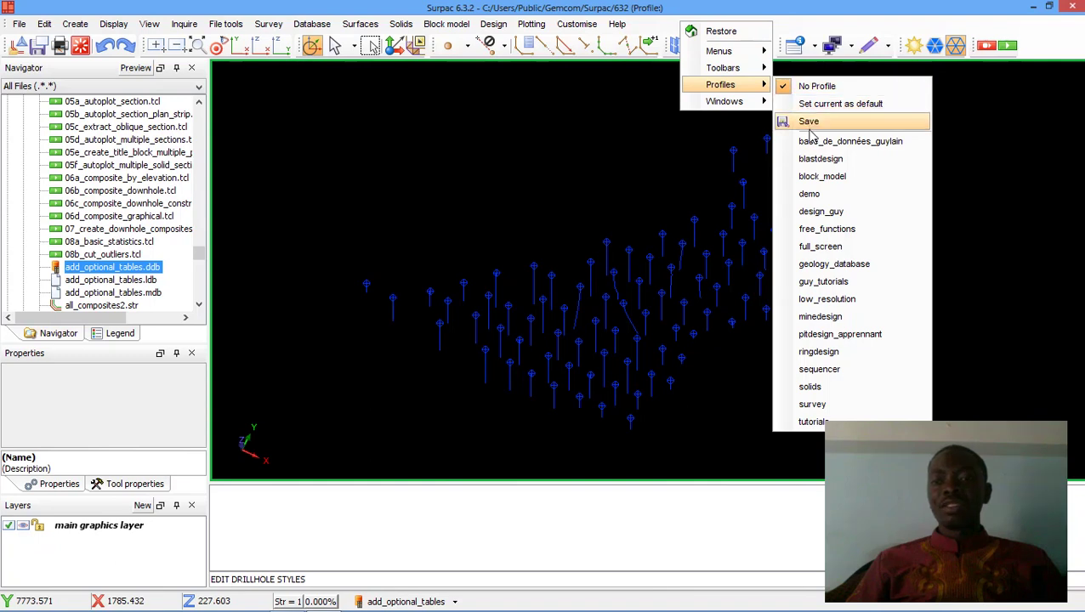
{"action": "left_click", "coordinate": [858, 266]}
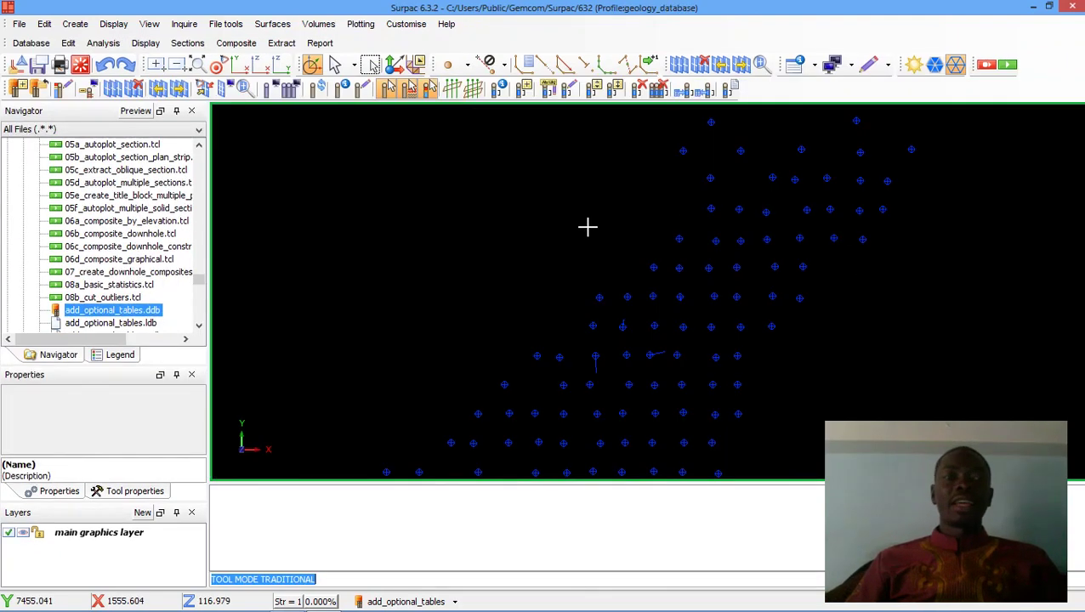
{"action": "left_click", "coordinate": [94, 90]}
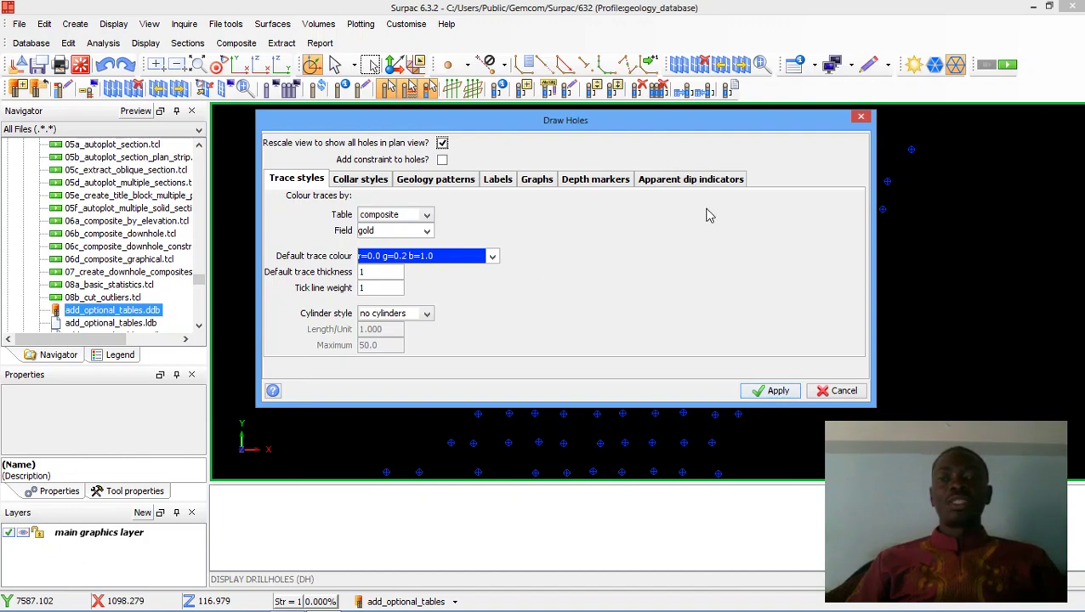
{"action": "left_click", "coordinate": [861, 119]}
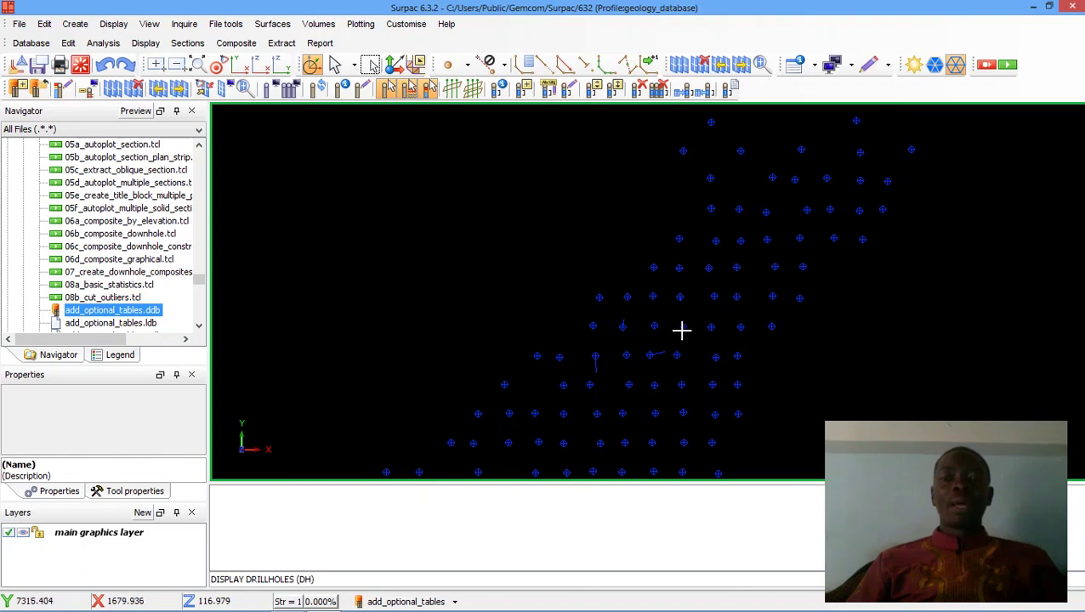
{"action": "middle_click_drag", "start_coordinate": [682, 330], "coordinate": [666, 302]}
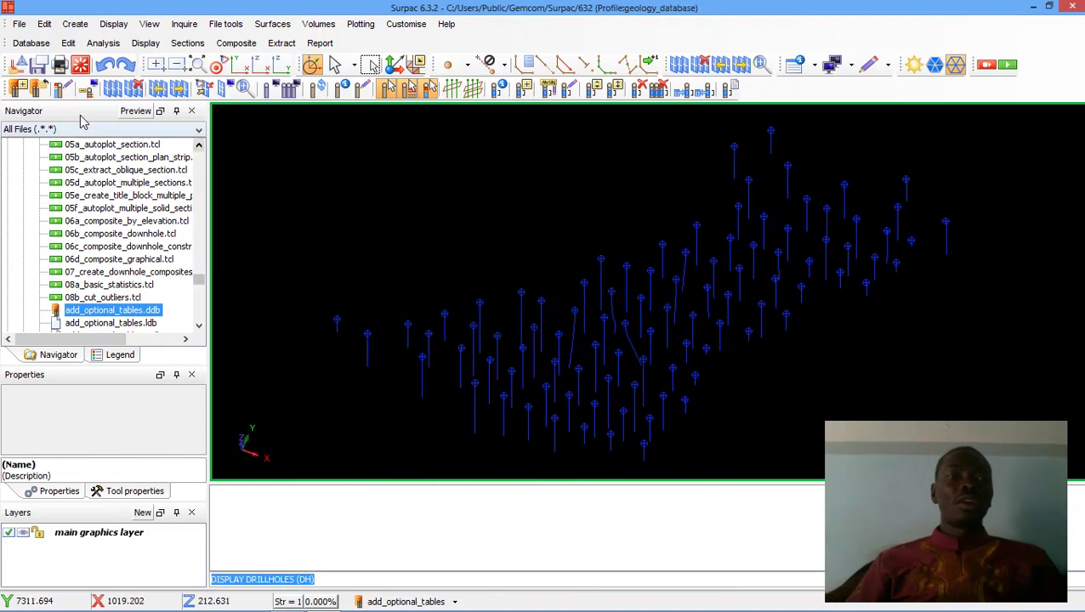
- Open the drillhole display styles and add a new style to the gold field of the composite table
{"action": "left_click", "coordinate": [62, 88]}
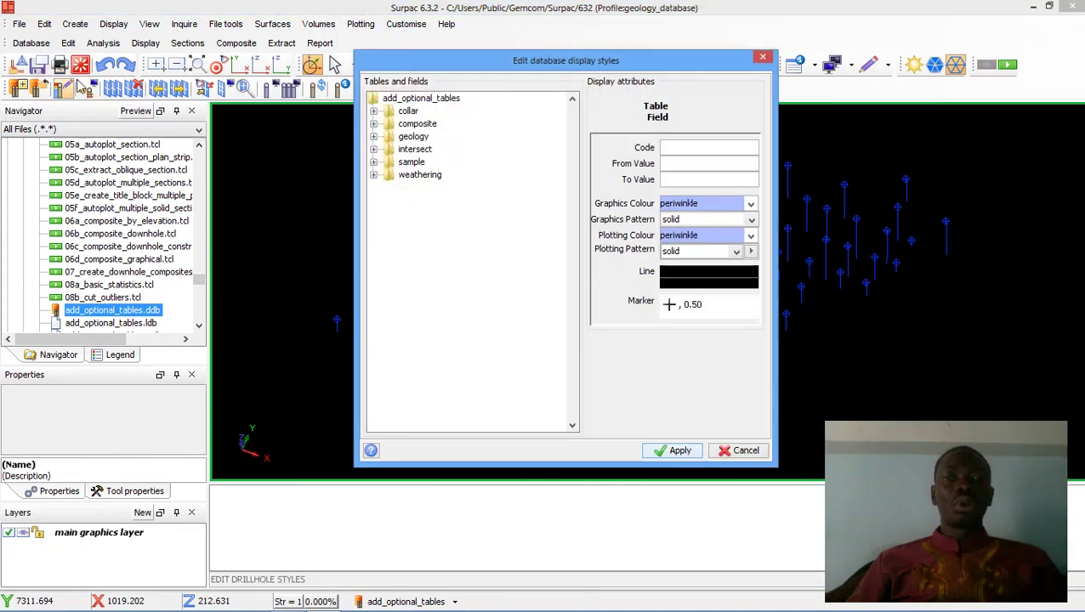
{"action": "left_click", "coordinate": [196, 119]}
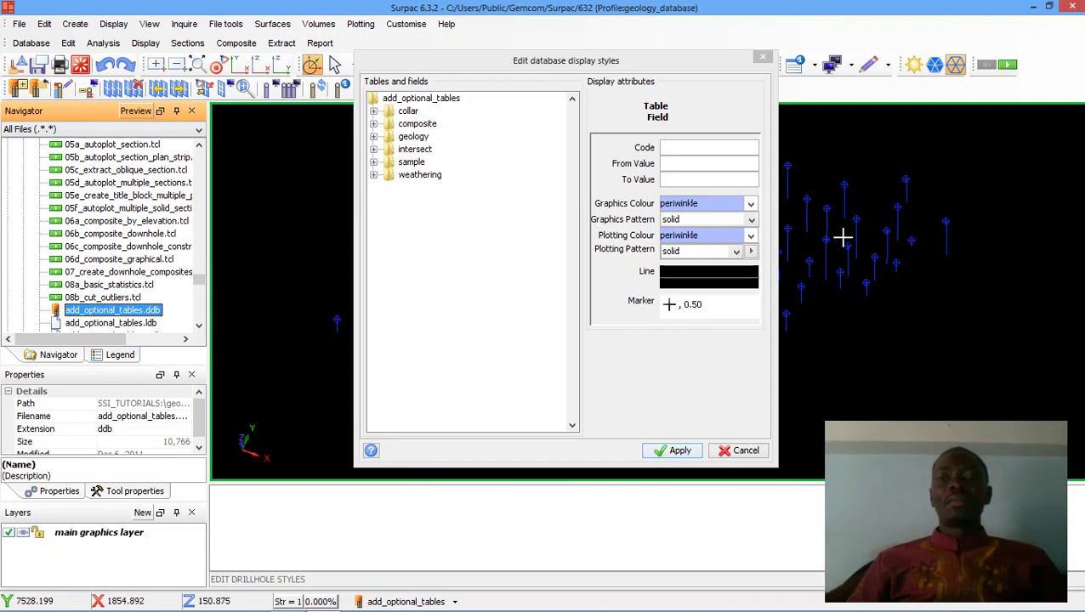
{"action": "left_click", "coordinate": [412, 125]}
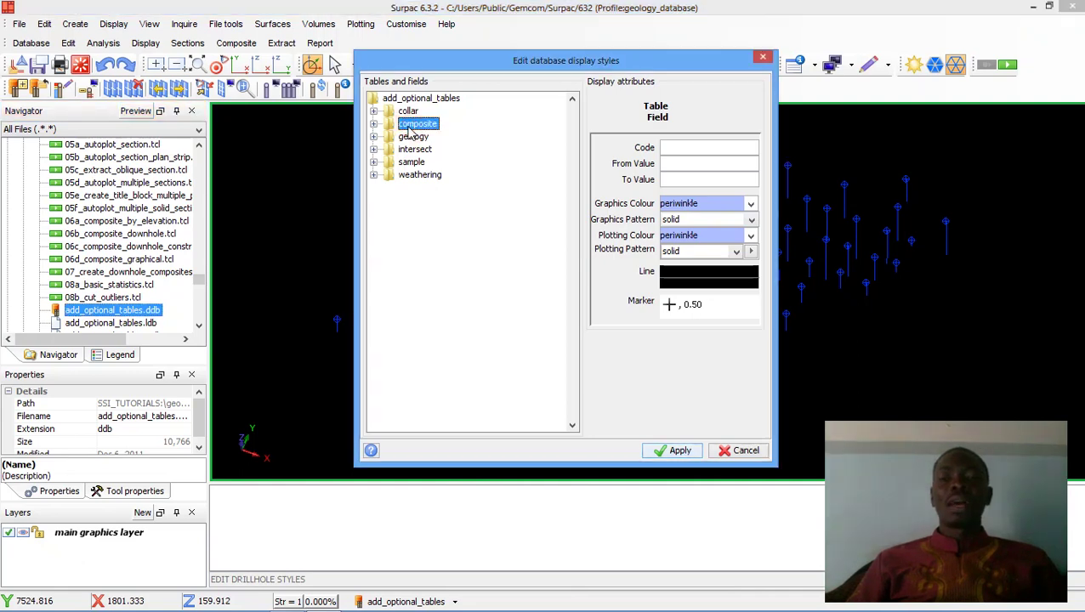
{"action": "double_click", "coordinate": [409, 128]}
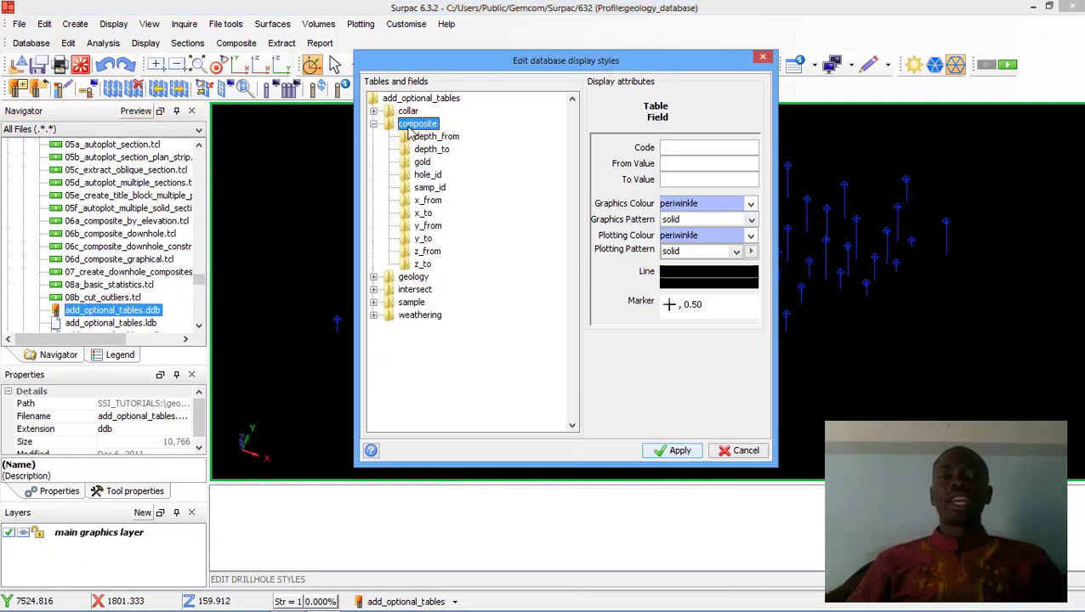
{"action": "left_click", "coordinate": [424, 163]}
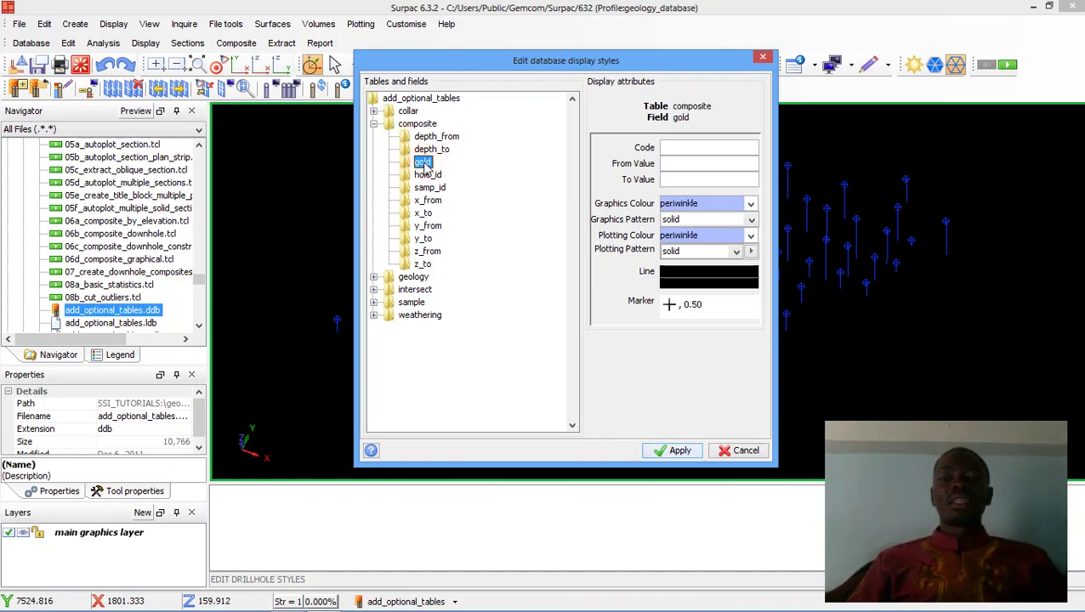
{"action": "right_click", "coordinate": [425, 166]}
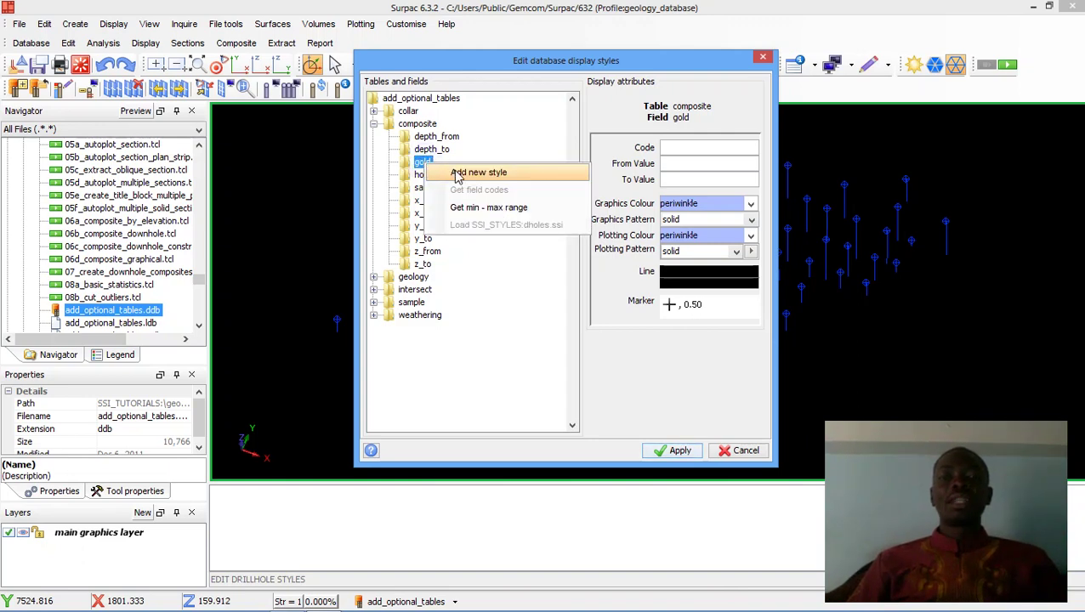
{"action": "left_click", "coordinate": [458, 174]}
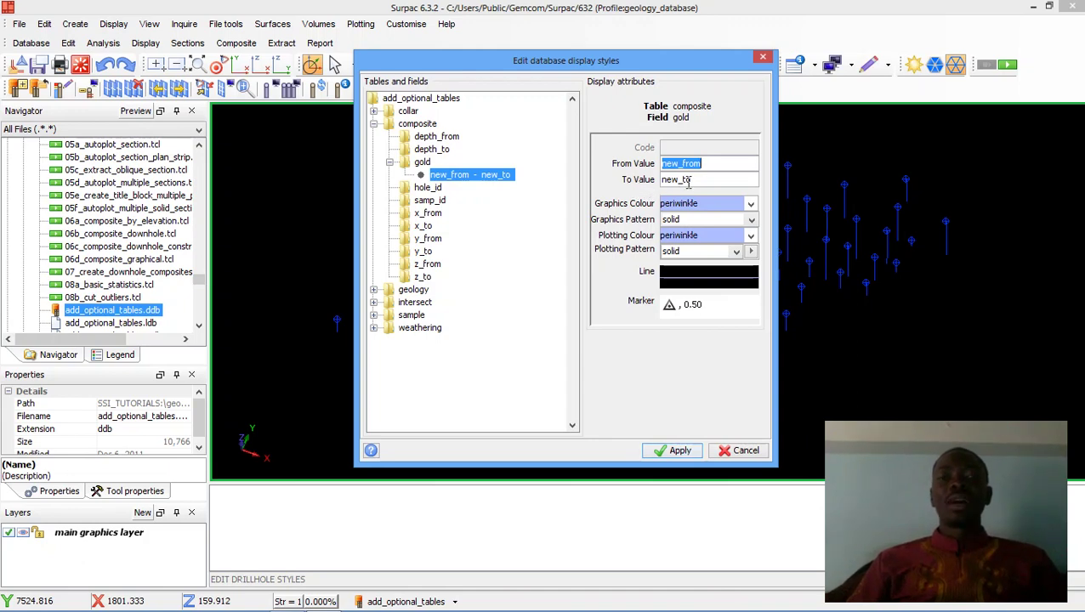
- Add four more styles to the gold field of the composite table
{"action": "left_click", "coordinate": [421, 163]}
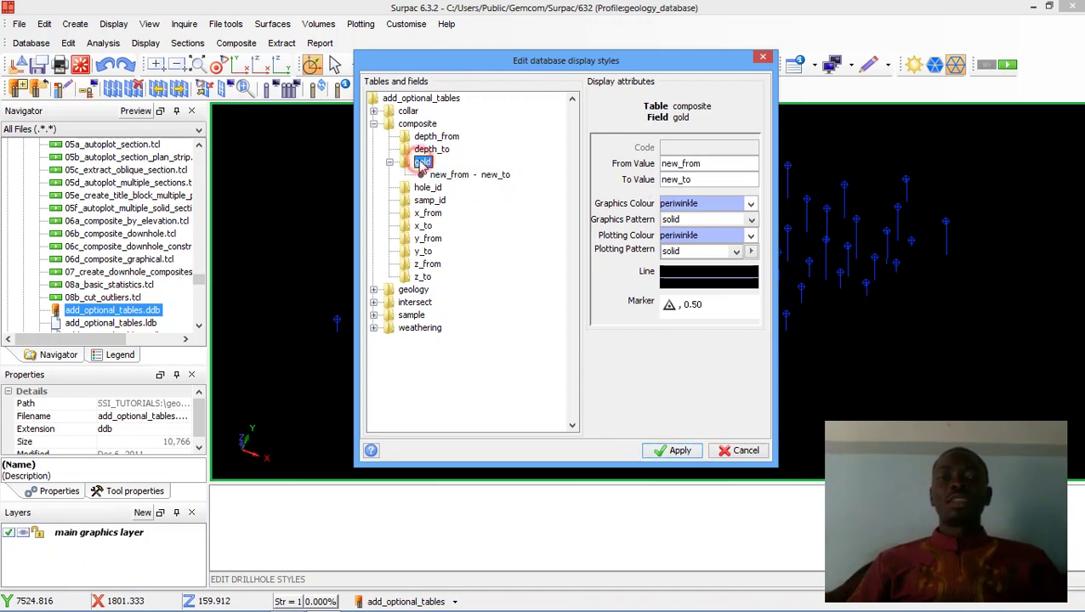
{"action": "right_click", "coordinate": [421, 164]}
{"action": "left_click", "coordinate": [466, 173]}
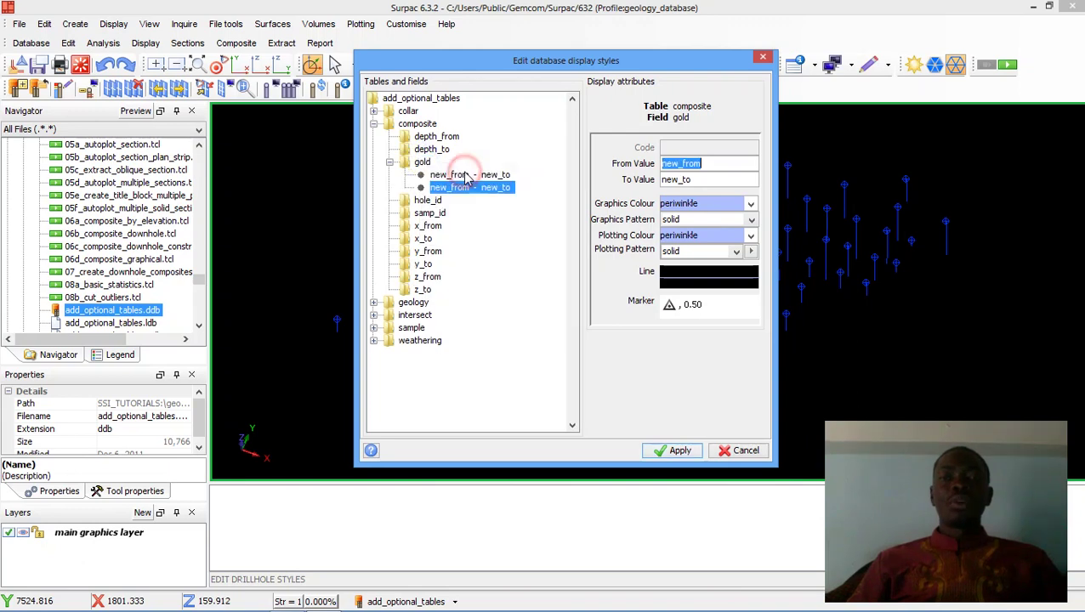
{"action": "left_click", "coordinate": [419, 163]}
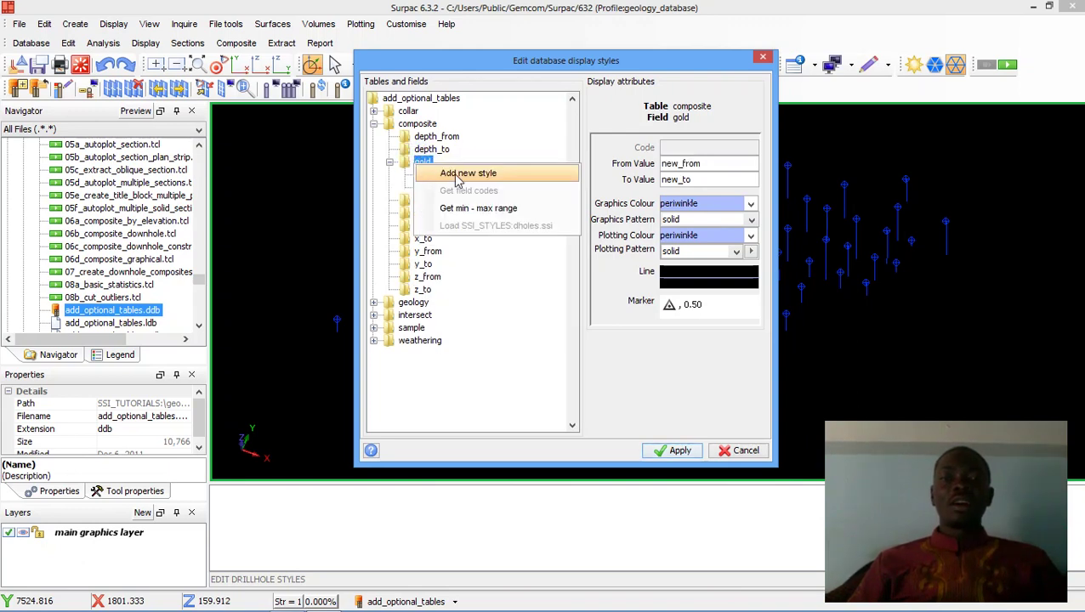
{"action": "left_click", "coordinate": [454, 174]}
{"action": "left_click", "coordinate": [415, 163]}
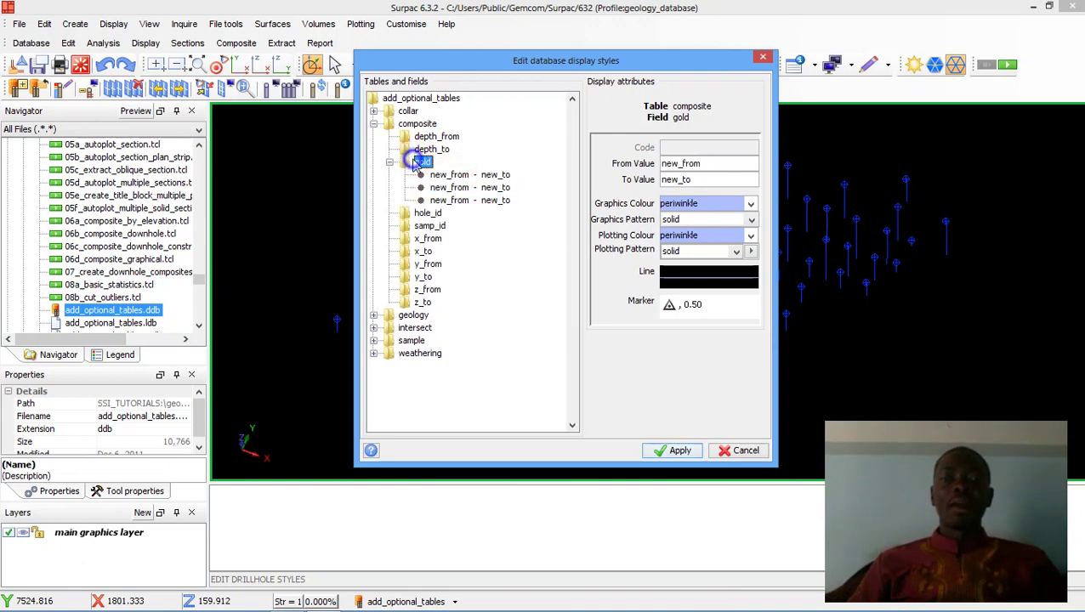
{"action": "right_click", "coordinate": [416, 163]}
{"action": "left_click", "coordinate": [479, 169]}
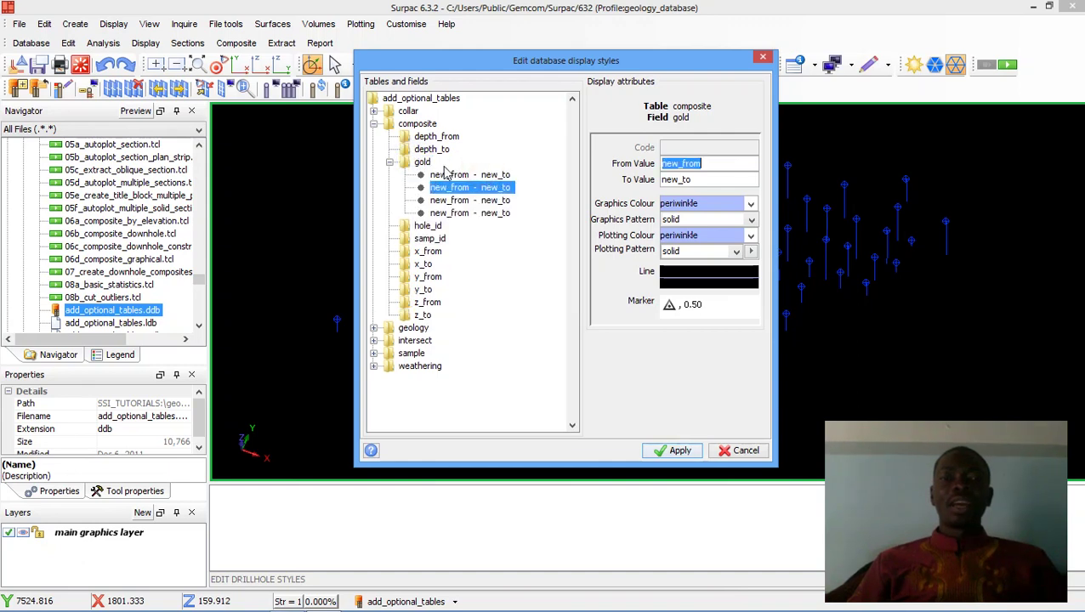
{"action": "left_click", "coordinate": [423, 163]}
{"action": "right_click", "coordinate": [423, 162]}
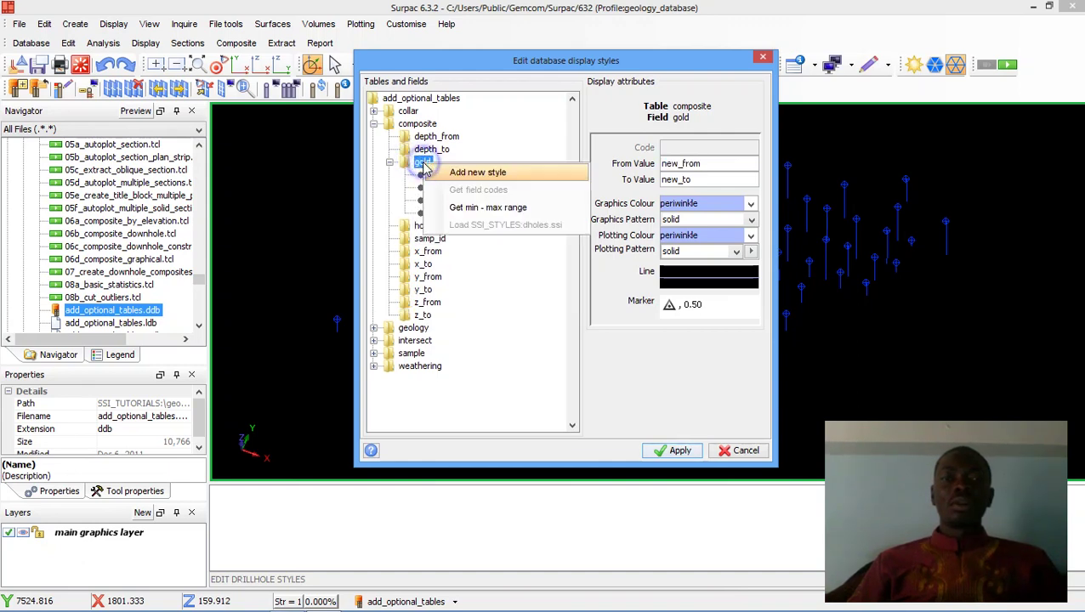
{"action": "left_click", "coordinate": [476, 171]}
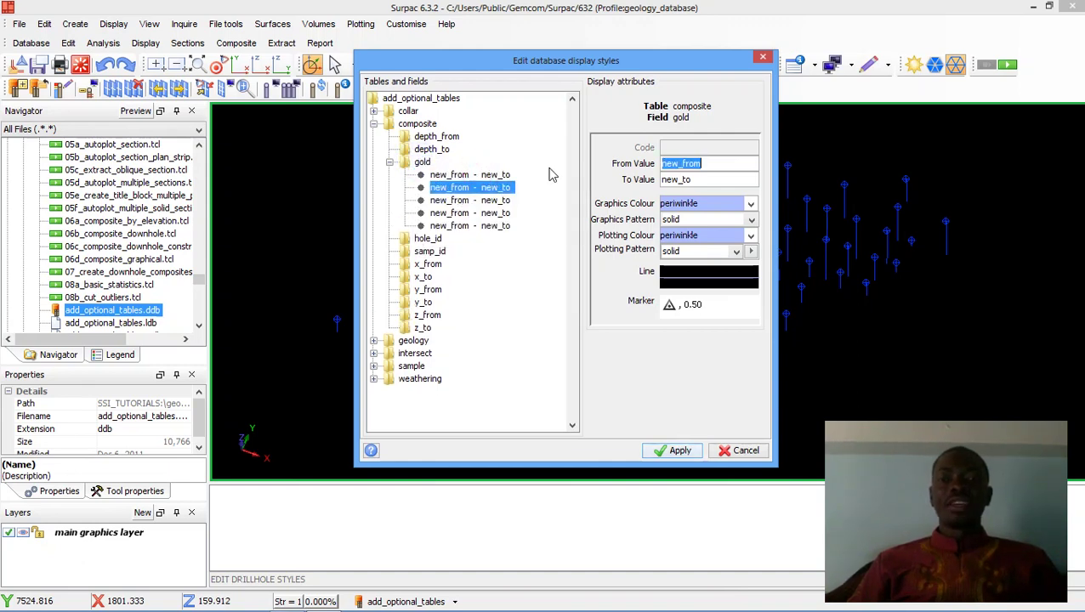
- Set the value range of the first gold style in the composite table to -1 to 0
{"action": "left_click", "coordinate": [481, 175]}
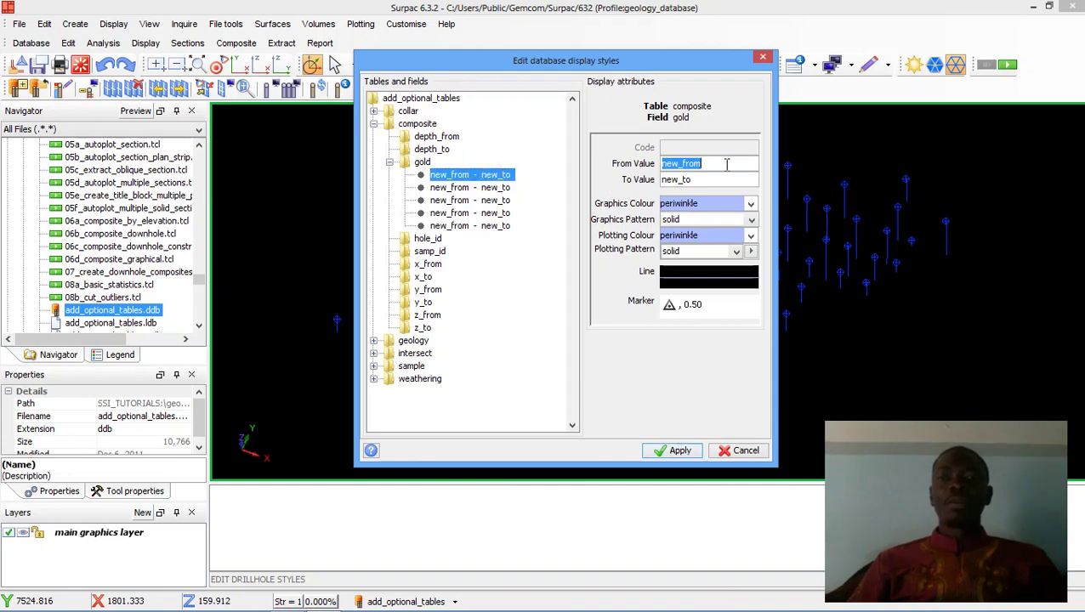
{"action": "key", "text": "BackSpace"}
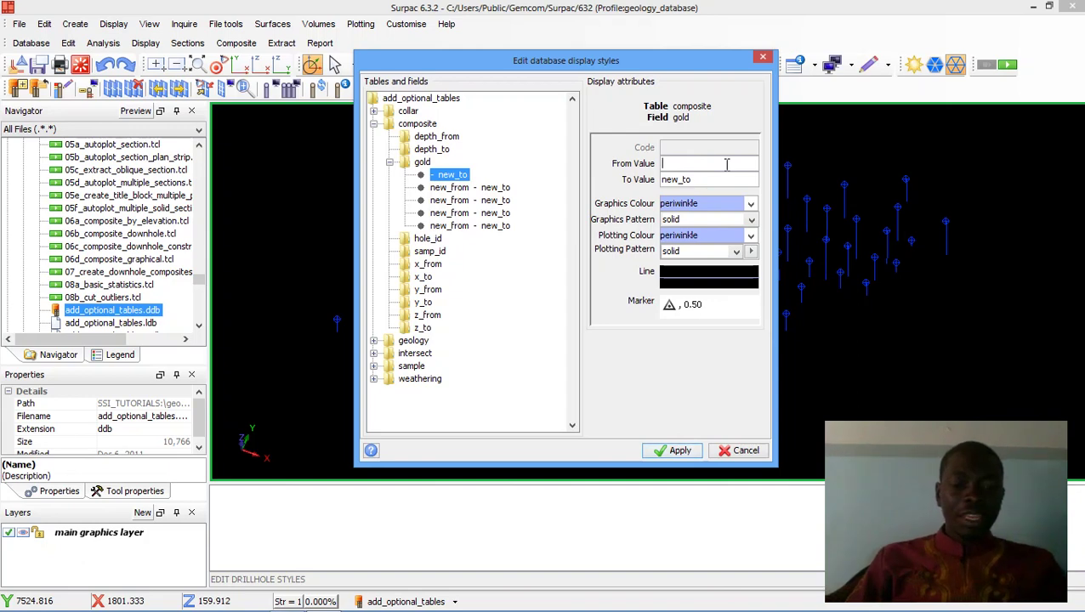
{"action": "type", "text": "-"}
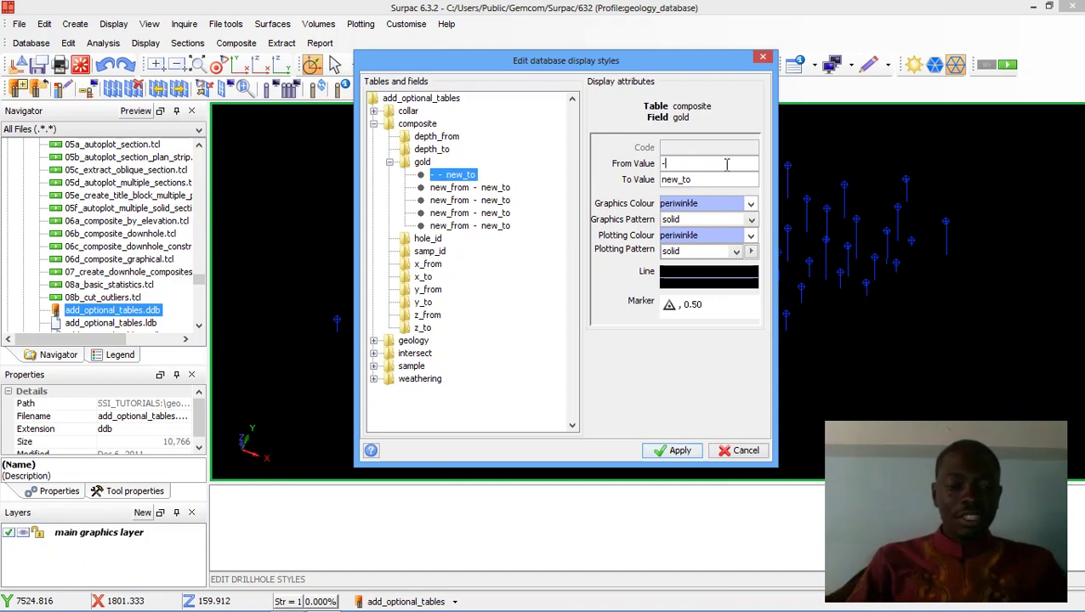
{"action": "type", "text": "1"}
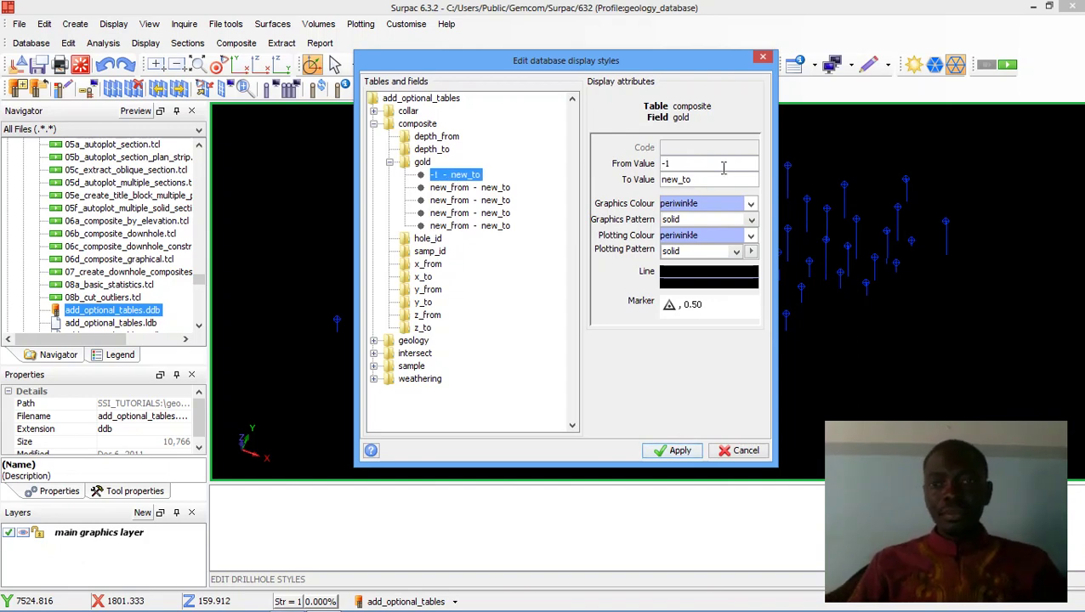
{"action": "key", "text": "Tab"}
{"action": "key", "text": "BackSpace"}
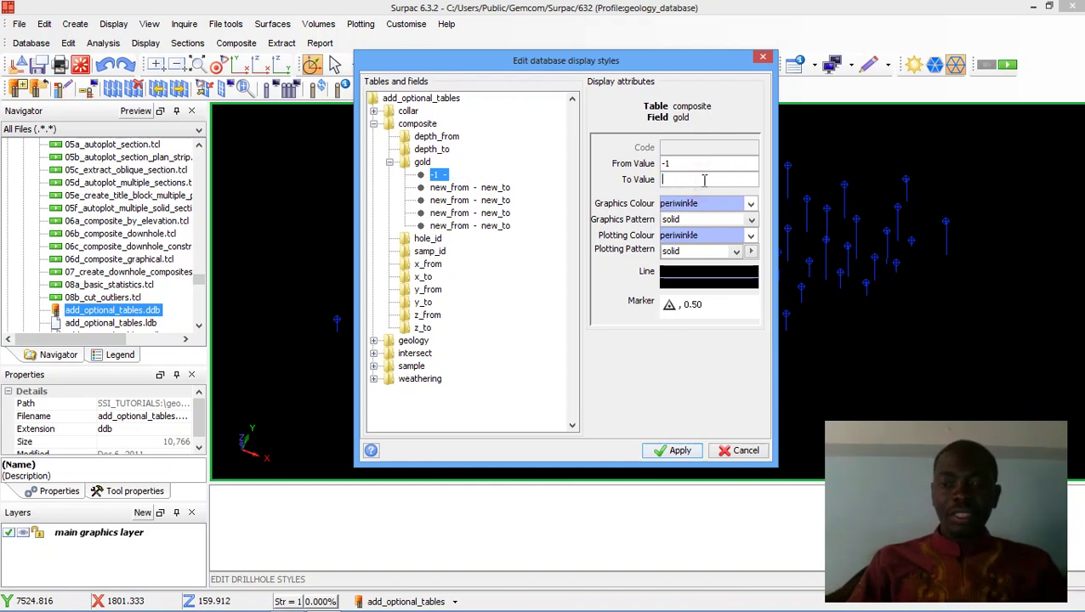
{"action": "type", "text": "a"}
{"action": "key", "text": "BackSpace"}
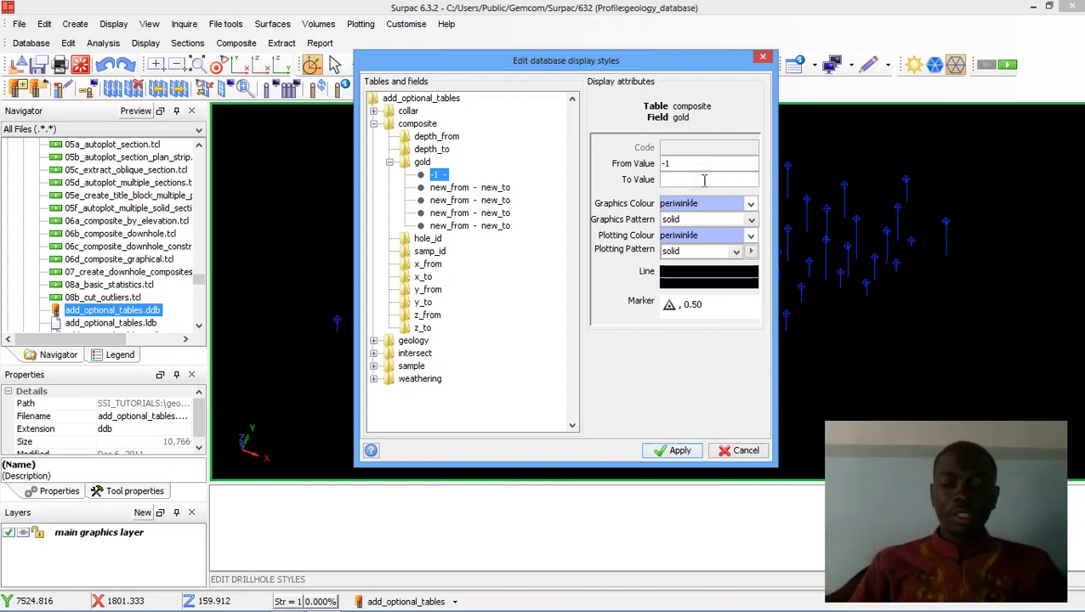
{"action": "type", "text": "0"}
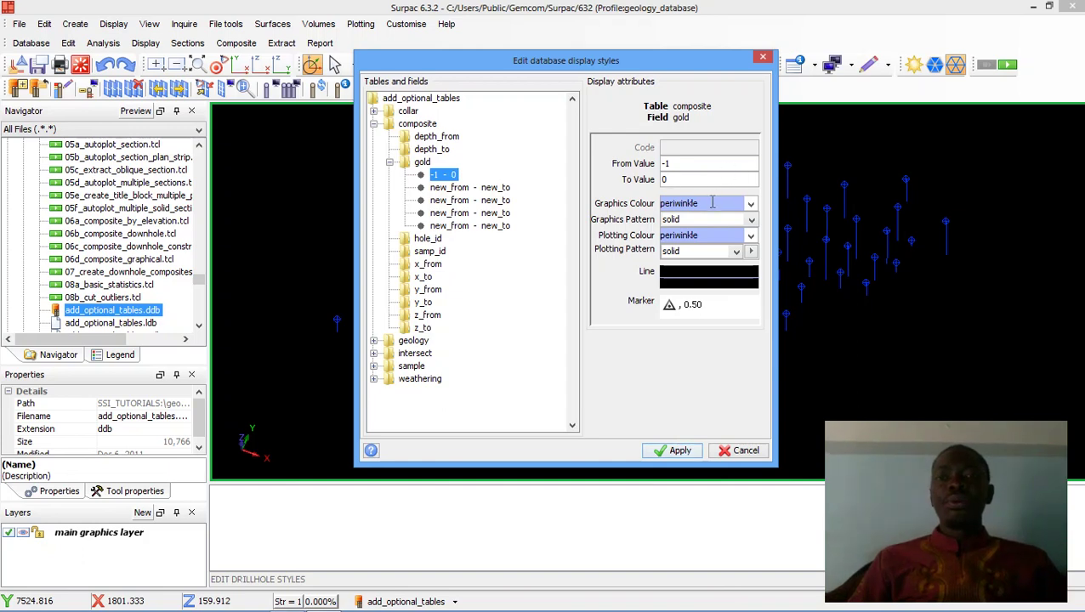
- Set the graphics and plotting colours of the -1 to 0 gold style to RED and its graphics pattern to ##
{"action": "key", "text": "Tab"}
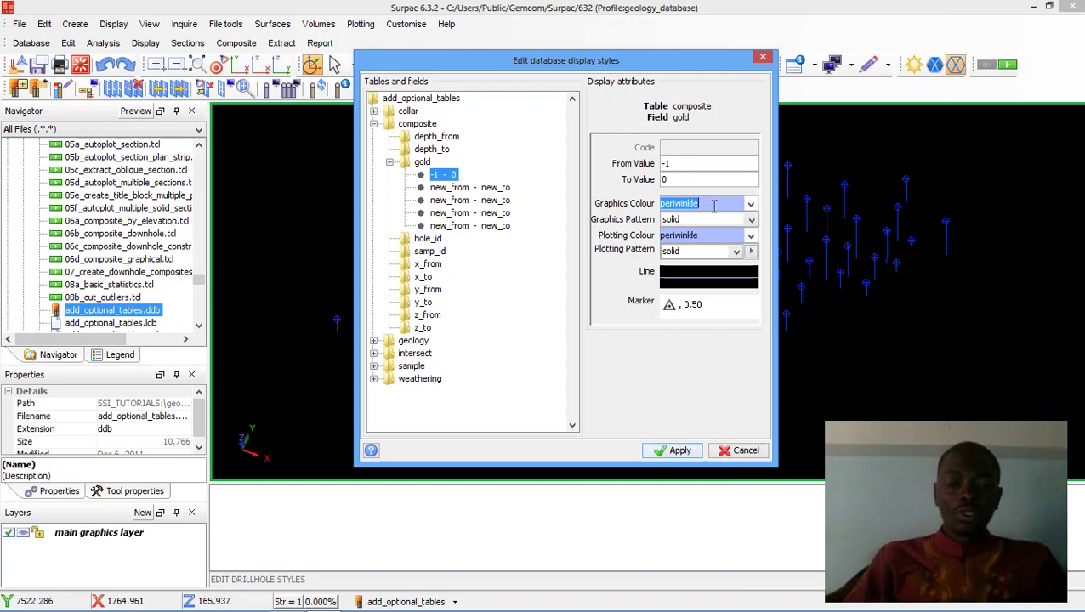
{"action": "type", "text": "RED"}
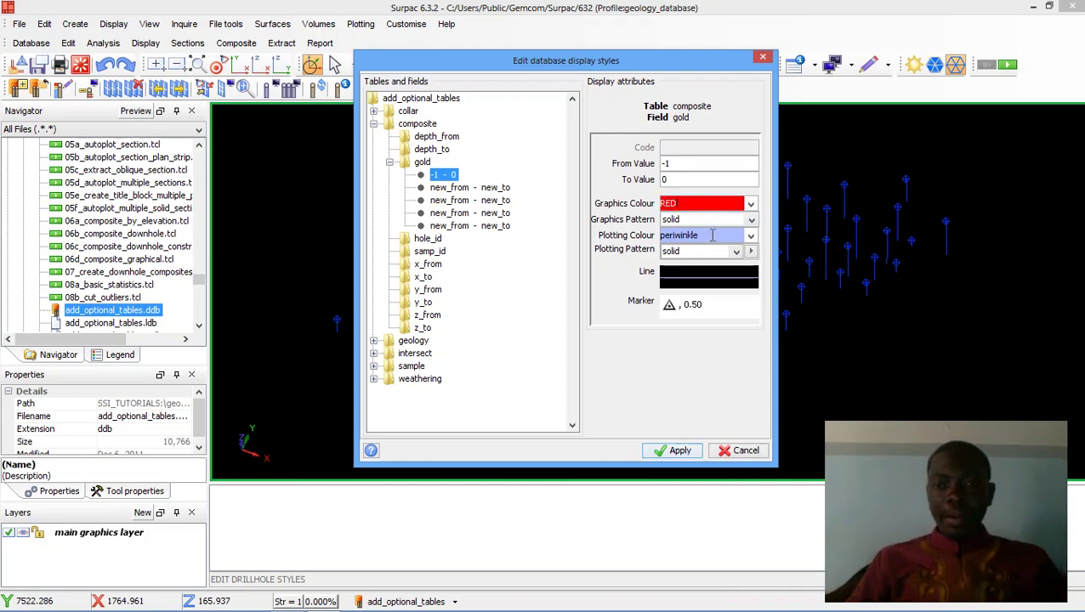
{"action": "type", "text": "RED"}
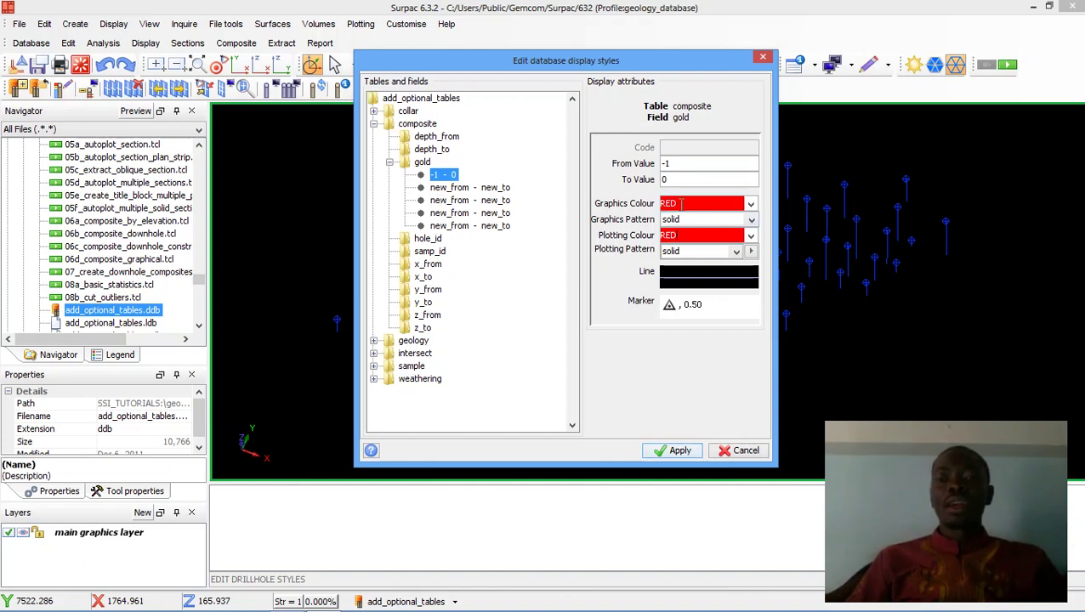
{"action": "left_click", "coordinate": [751, 204]}
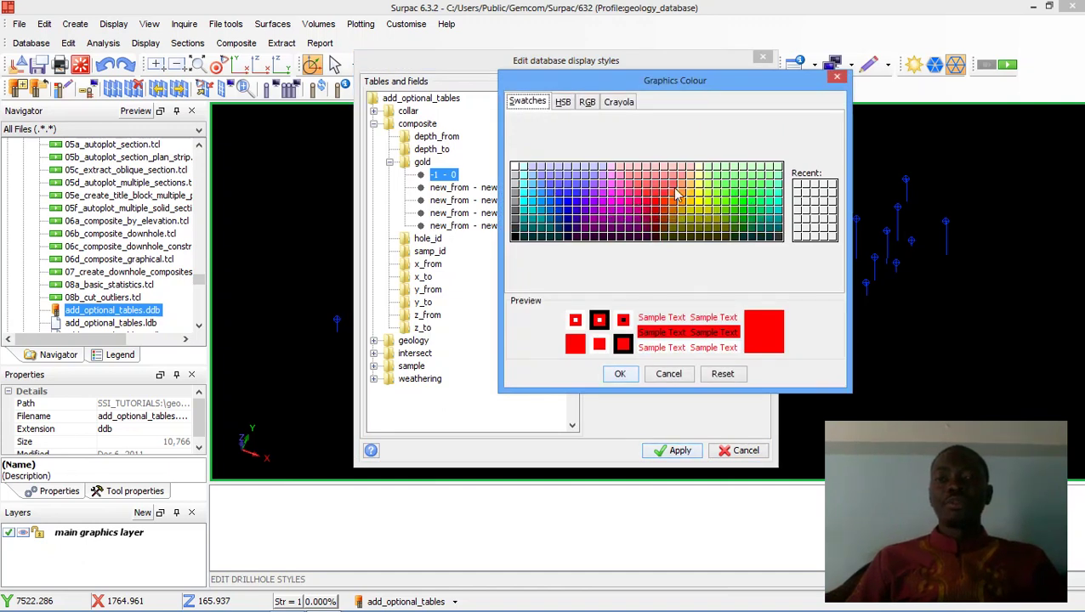
{"action": "left_click", "coordinate": [837, 78]}
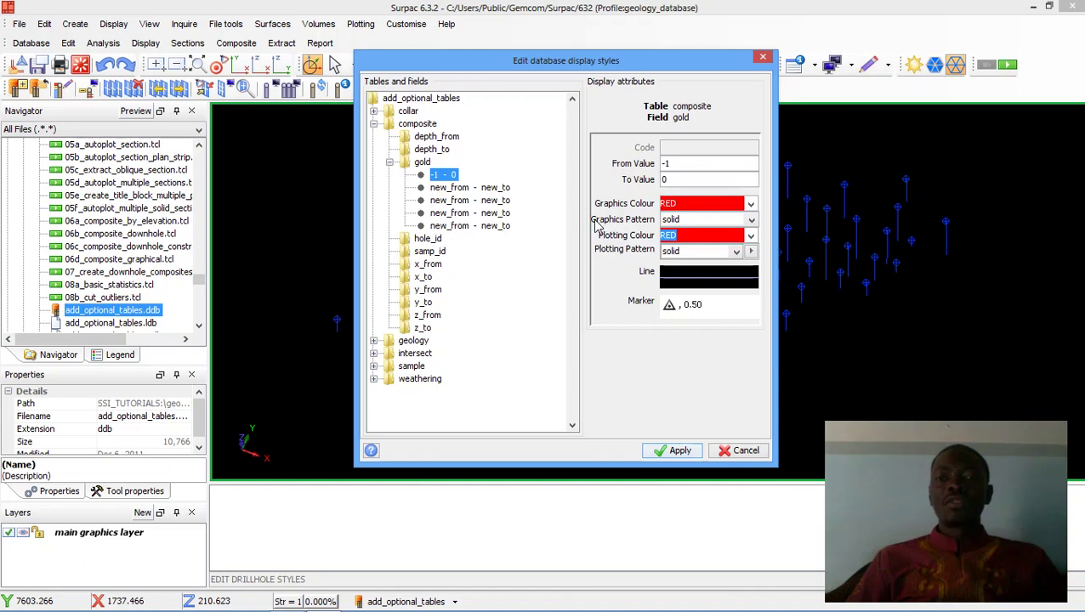
{"action": "left_click", "coordinate": [752, 220]}
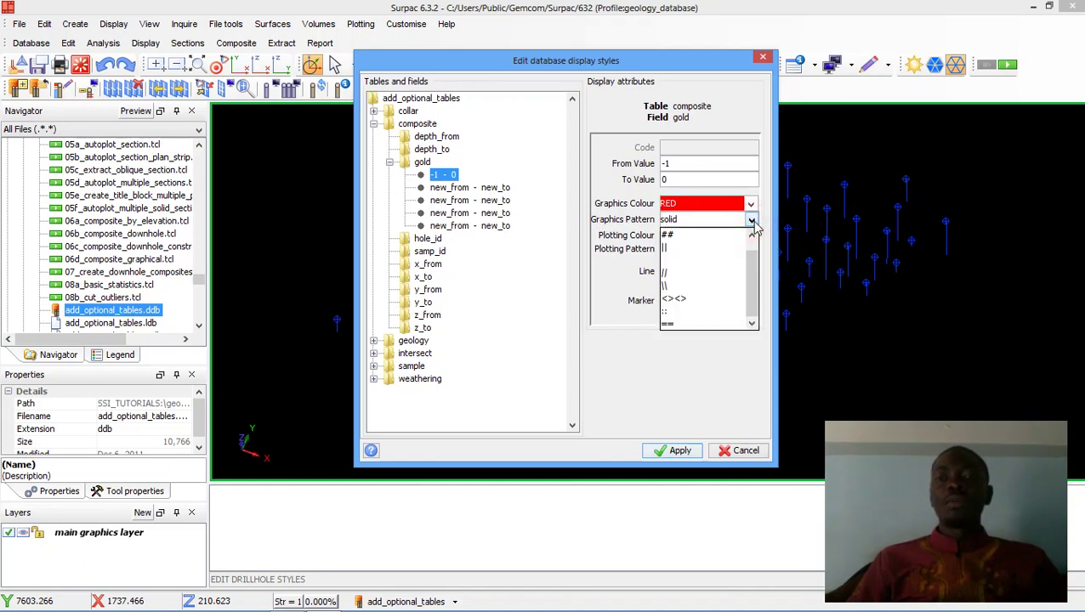
{"action": "left_click", "coordinate": [702, 235]}
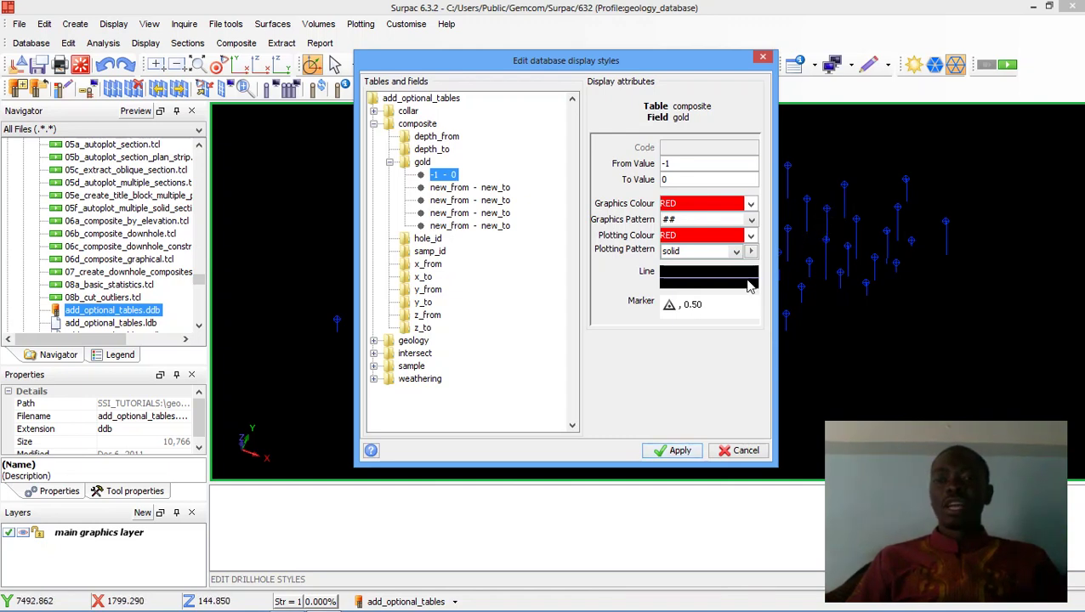
- Set the line thickness of the -1 to 0 gold style to 3
{"action": "right_click", "coordinate": [705, 279]}
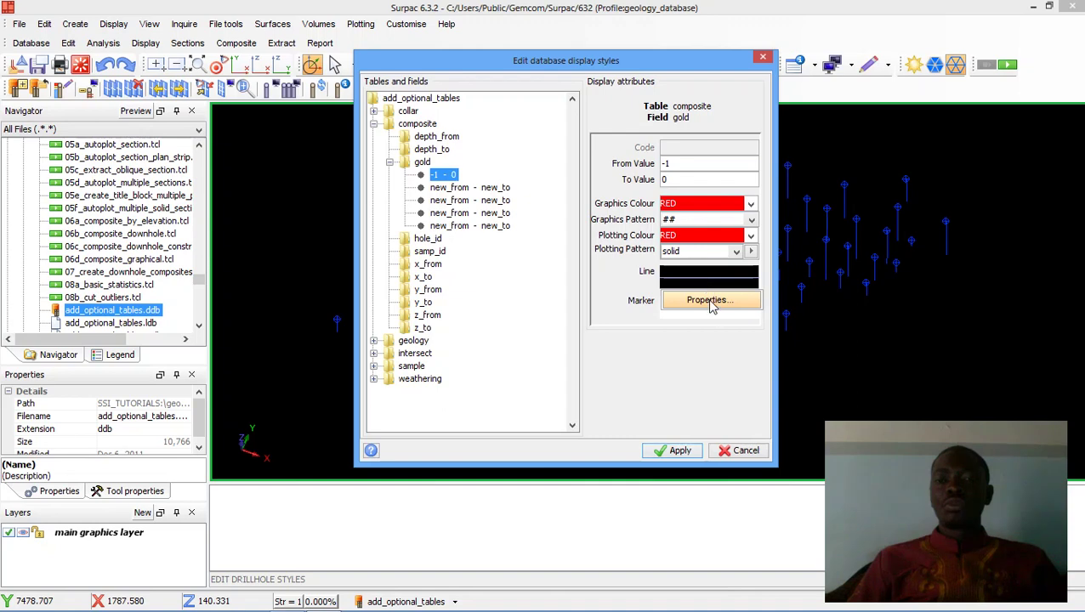
{"action": "left_click", "coordinate": [709, 303]}
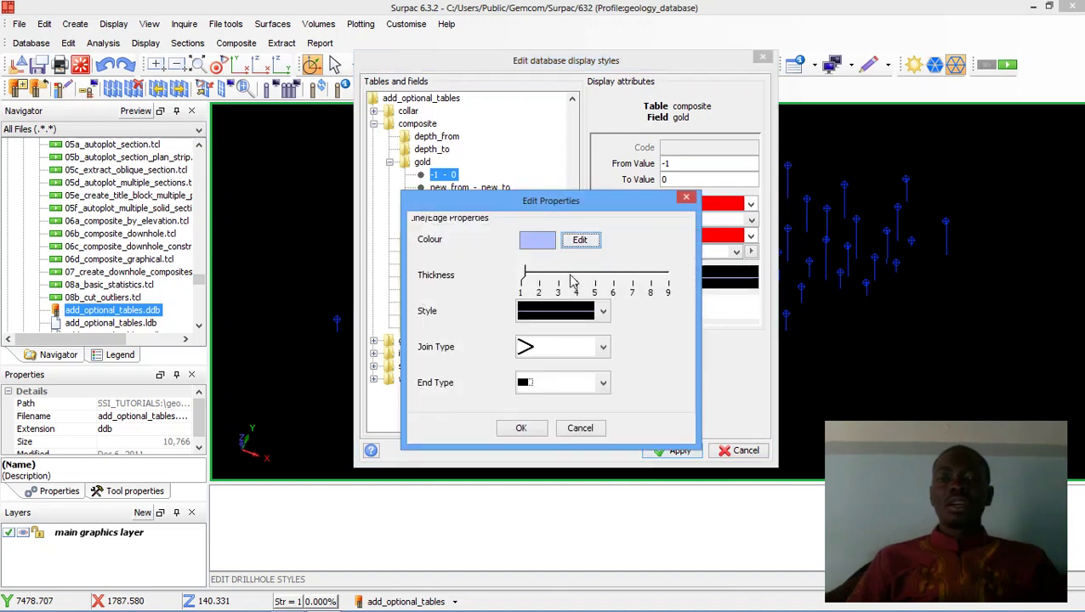
{"action": "left_click", "coordinate": [558, 273]}
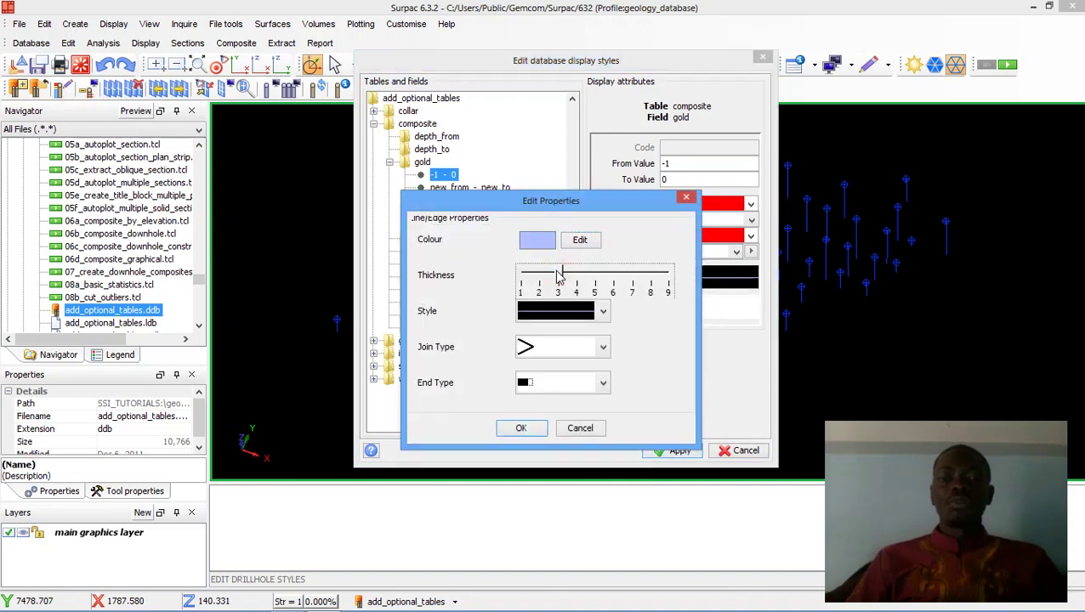
{"action": "left_click", "coordinate": [520, 428]}
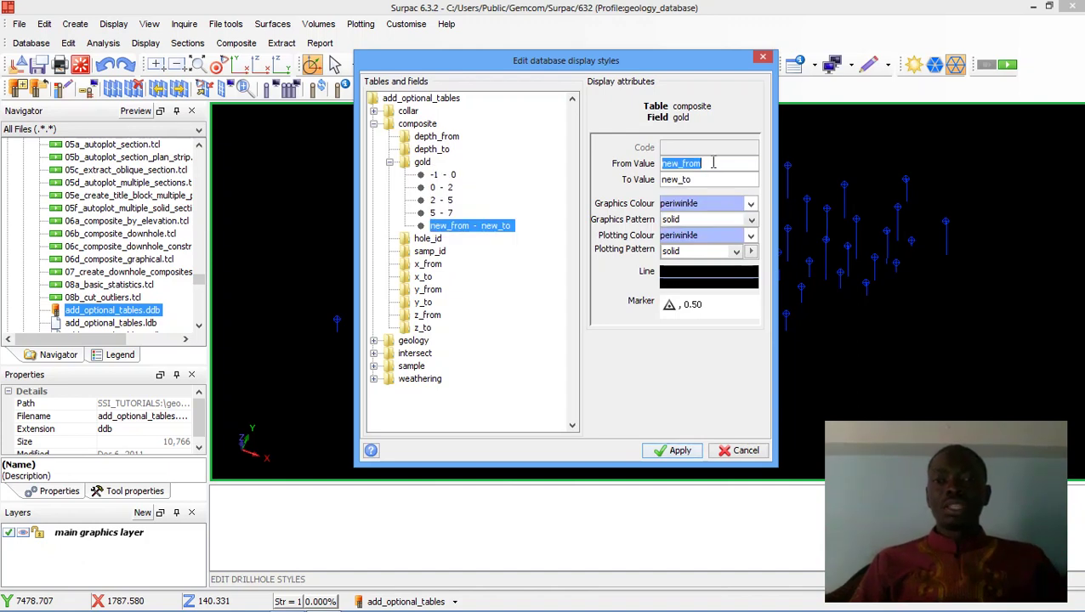
- Set the value range of the last gold style in the composite table to 7 to 999
{"action": "type", "text": "7"}
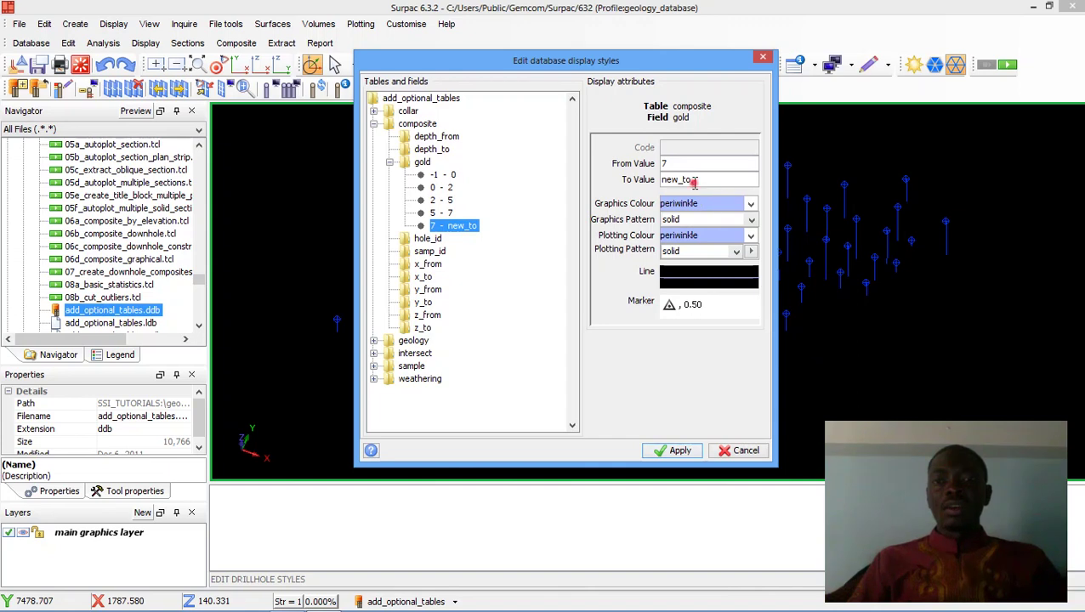
{"action": "double_click", "coordinate": [693, 182]}
{"action": "key", "text": "BackSpace"}
{"action": "type", "text": "9"}
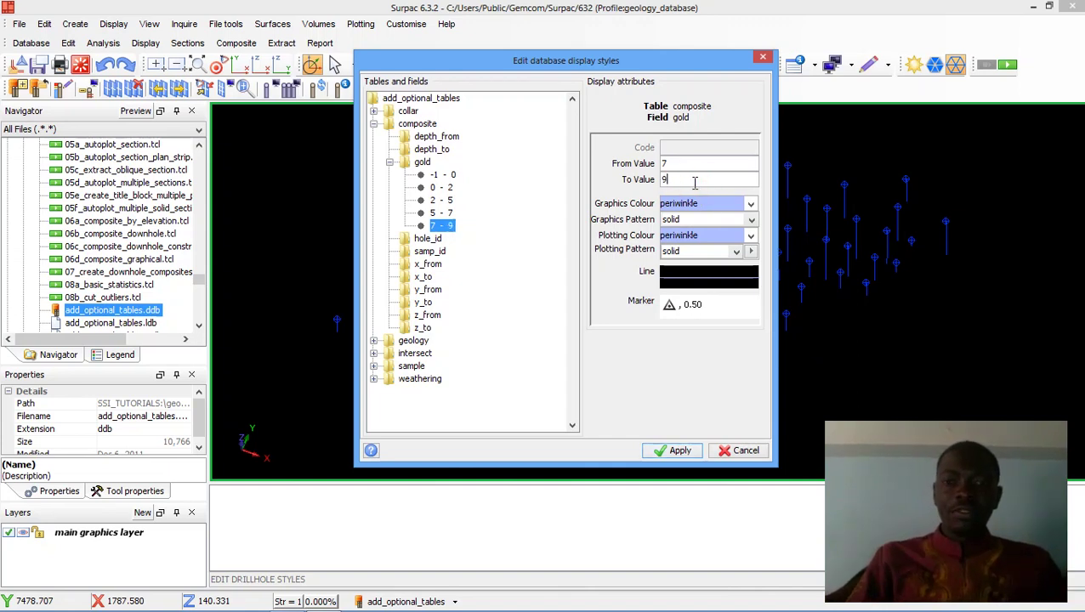
{"action": "type", "text": "99"}
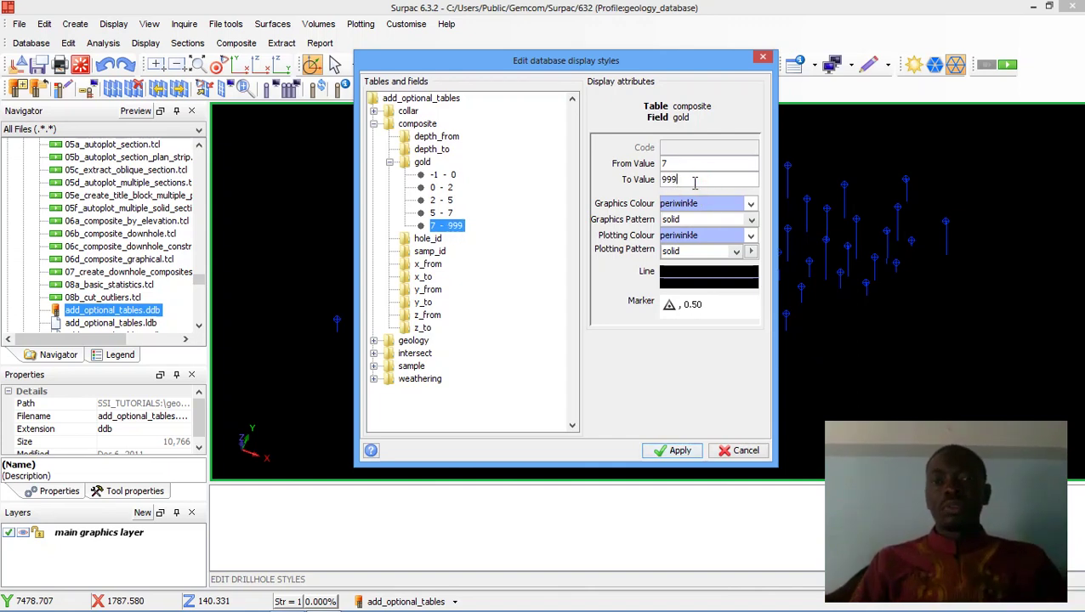
- Set the graphics and plotting colours of the 7 to 999 gold style to GREY and its graphics pattern to ::
{"action": "double_click", "coordinate": [705, 204]}
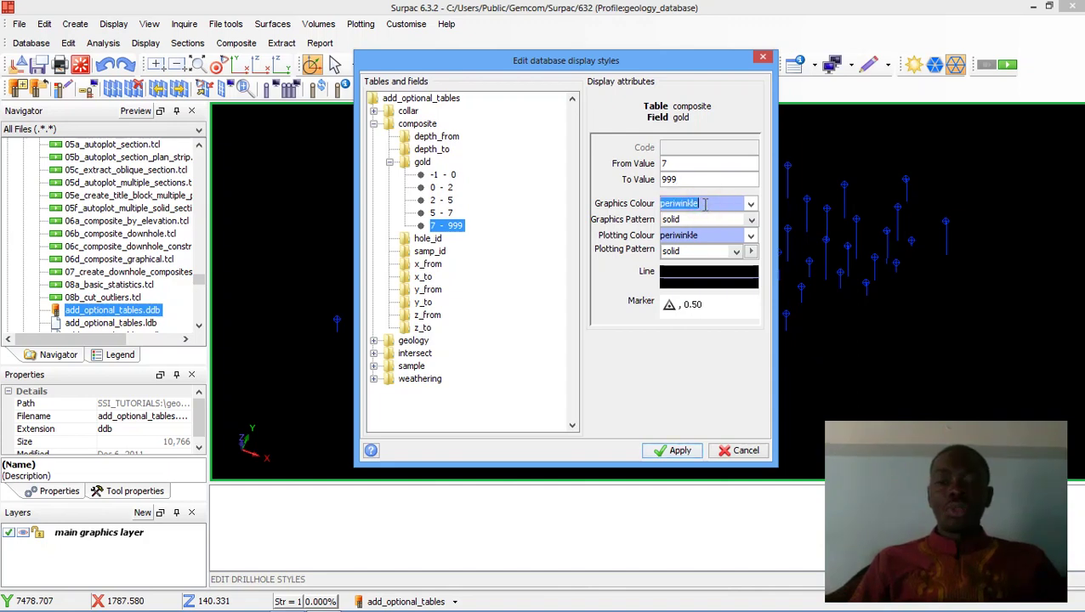
{"action": "type", "text": "GRE"}
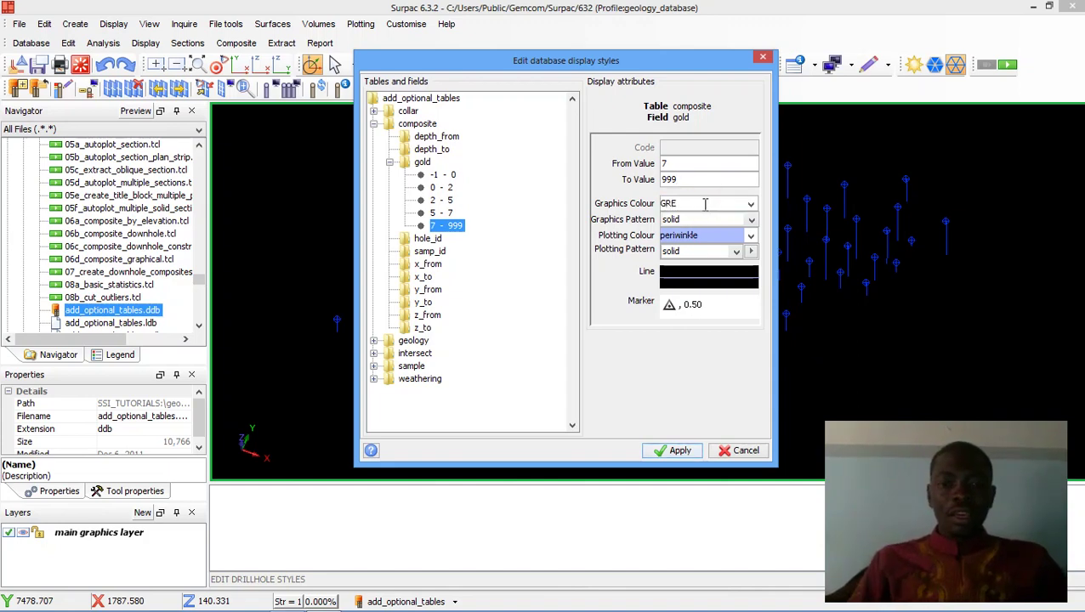
{"action": "type", "text": "Y"}
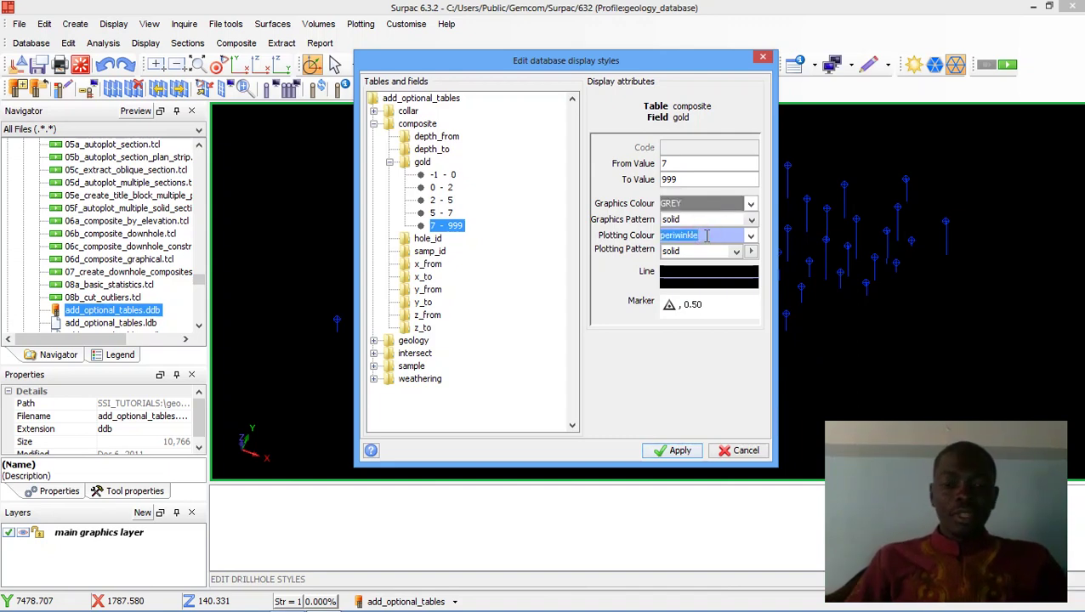
{"action": "type", "text": "GREY"}
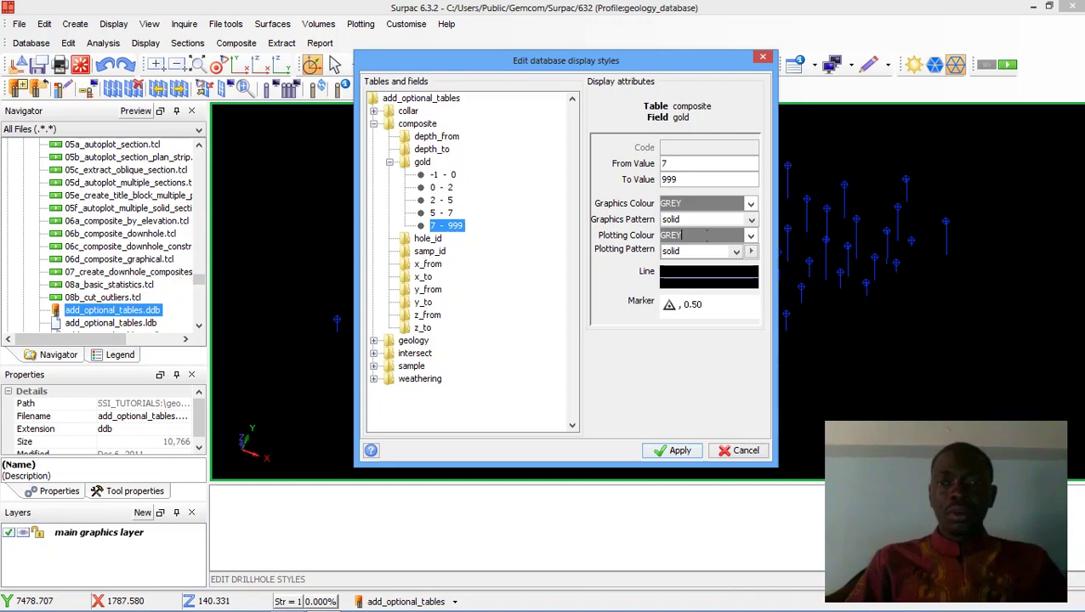
{"action": "left_click", "coordinate": [750, 221]}
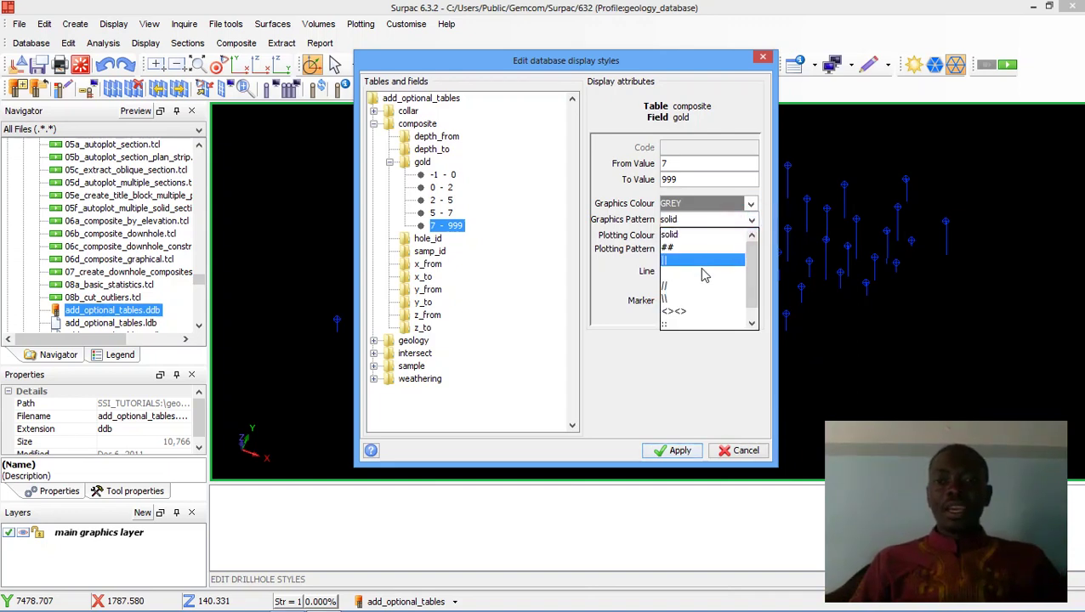
{"action": "left_click", "coordinate": [672, 328]}
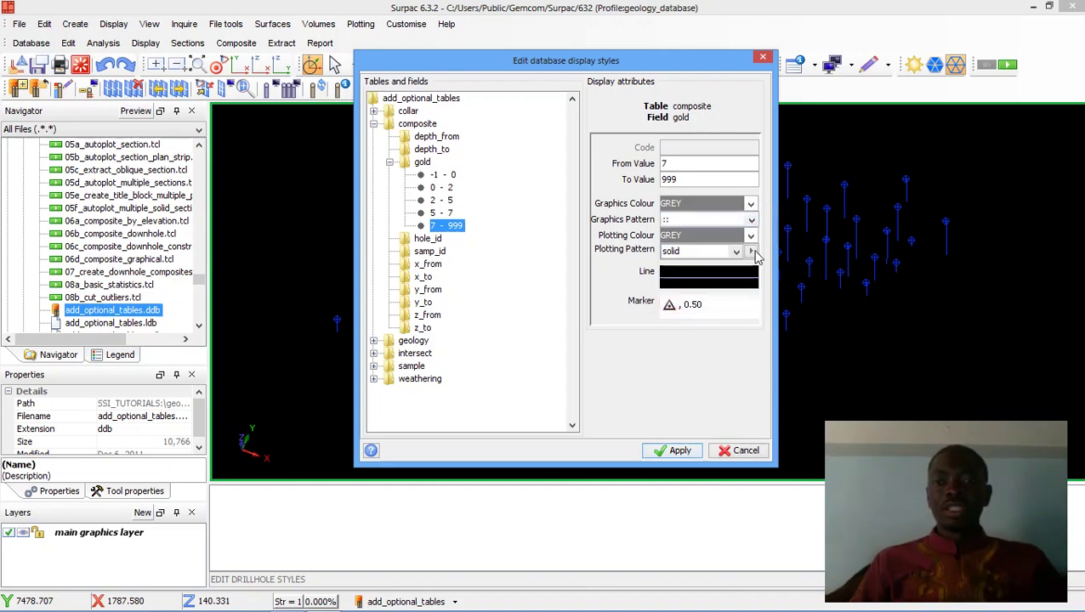
- Increase the line thickness of the 7 to 999 gold style to 2
{"action": "left_click", "coordinate": [698, 302]}
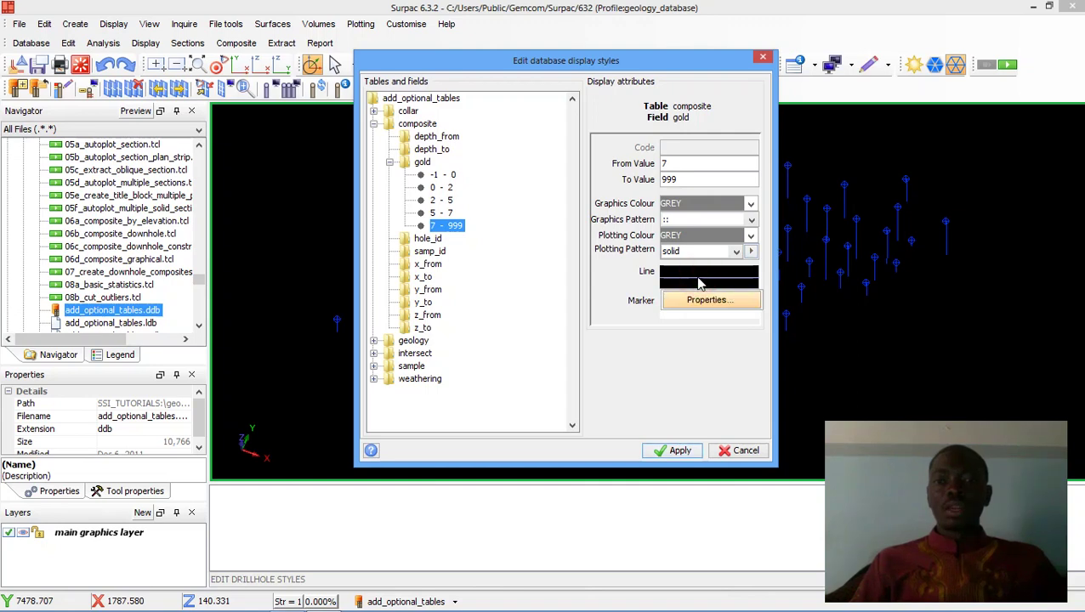
{"action": "left_click", "coordinate": [704, 301]}
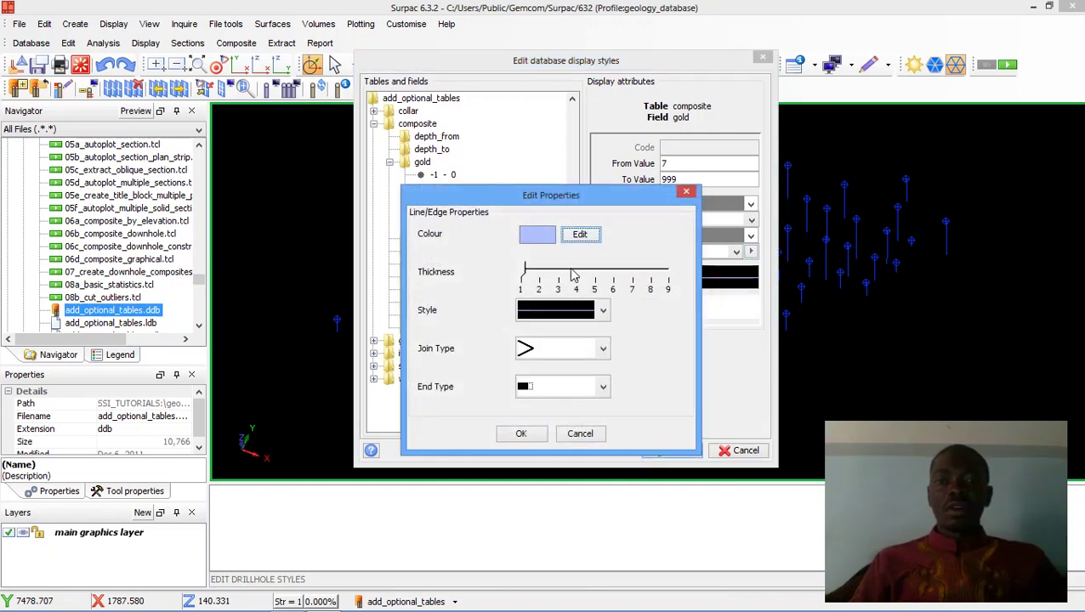
{"action": "left_click", "coordinate": [559, 272]}
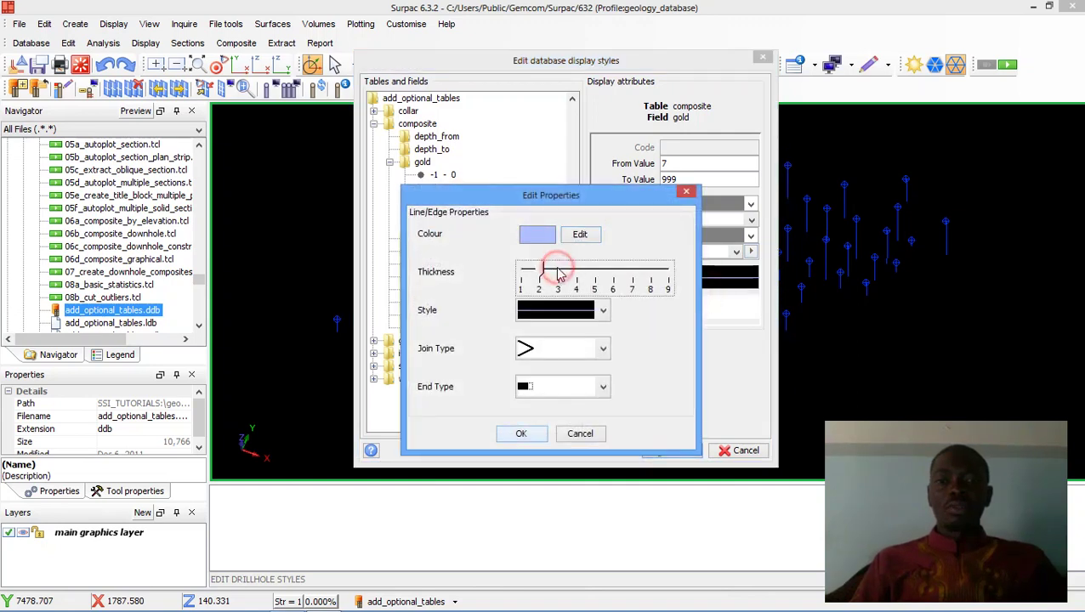
{"action": "left_click", "coordinate": [521, 434]}
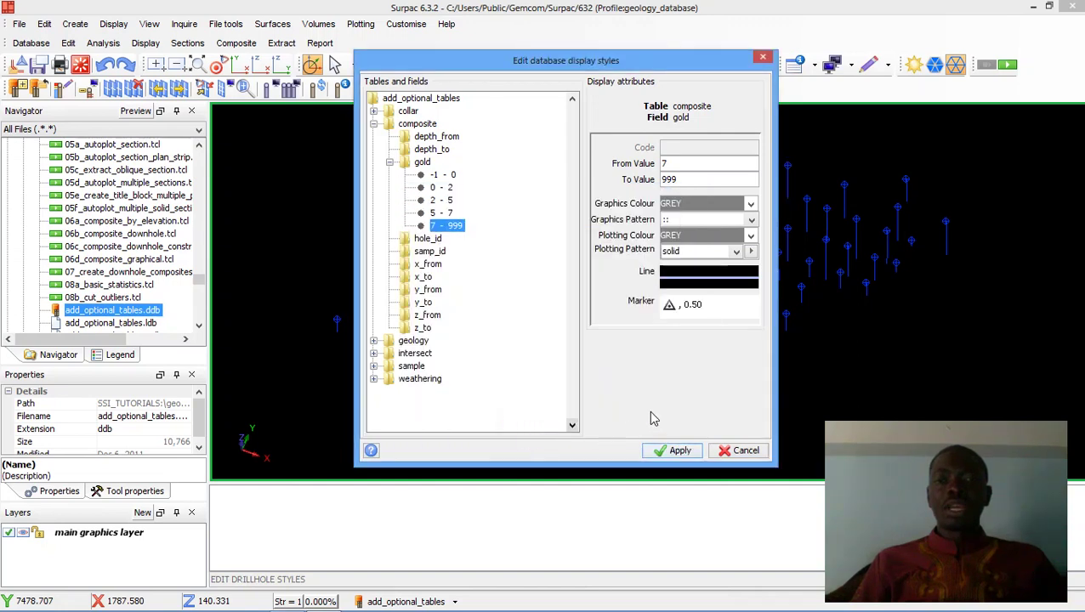
- Apply the edited display styles to the drillholes and examine the coloured gold intervals up close
{"action": "left_click", "coordinate": [679, 452]}
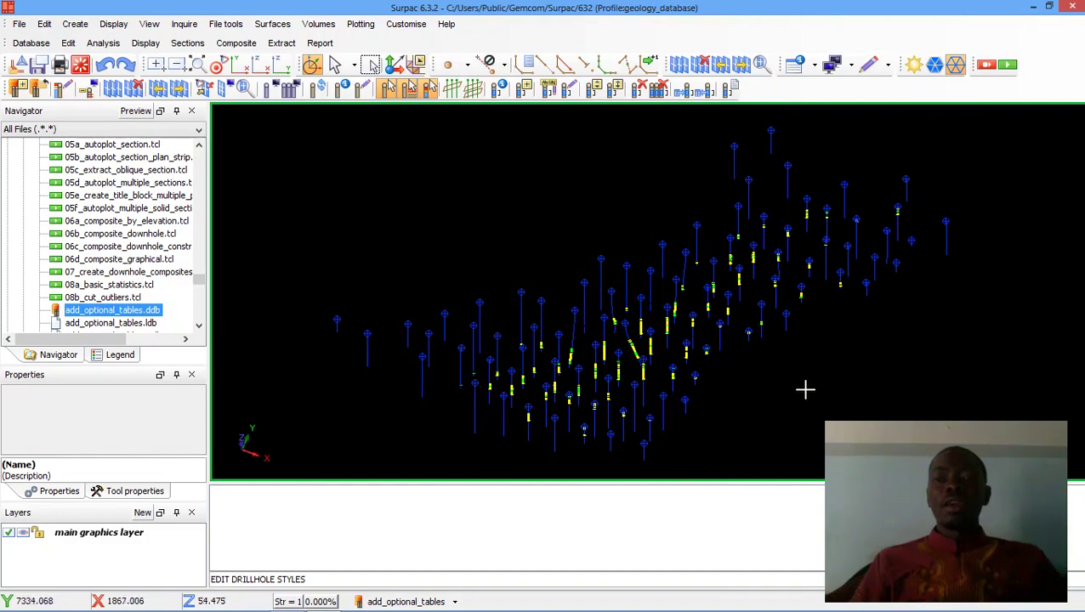
{"action": "left_click_drag", "start_coordinate": [762, 378], "coordinate": [788, 375]}
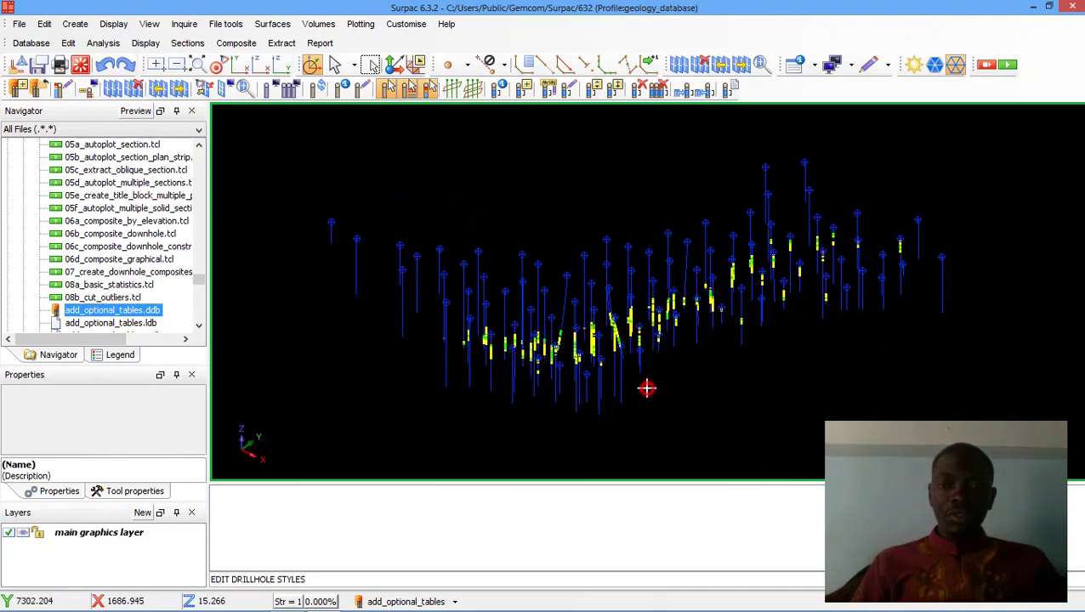
{"action": "mouse_move", "coordinate": [646, 388]}
{"action": "left_mouse_down"}
{"action": "mouse_move", "coordinate": [645, 371]}
{"action": "mouse_move", "coordinate": [637, 382]}
{"action": "left_mouse_up"}
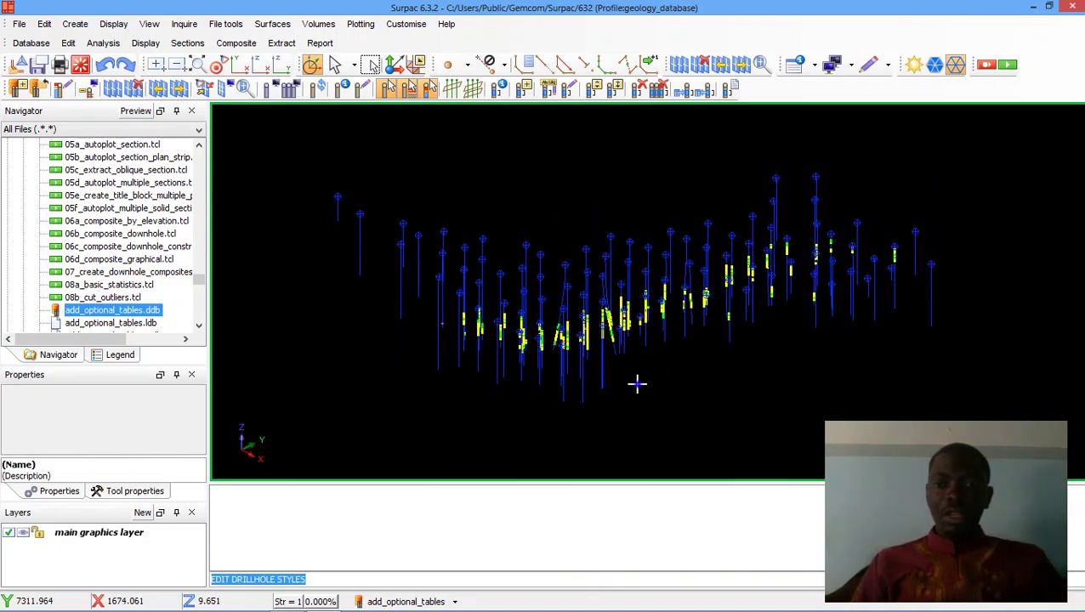
{"action": "right_click_drag", "start_coordinate": [637, 383], "coordinate": [597, 205]}
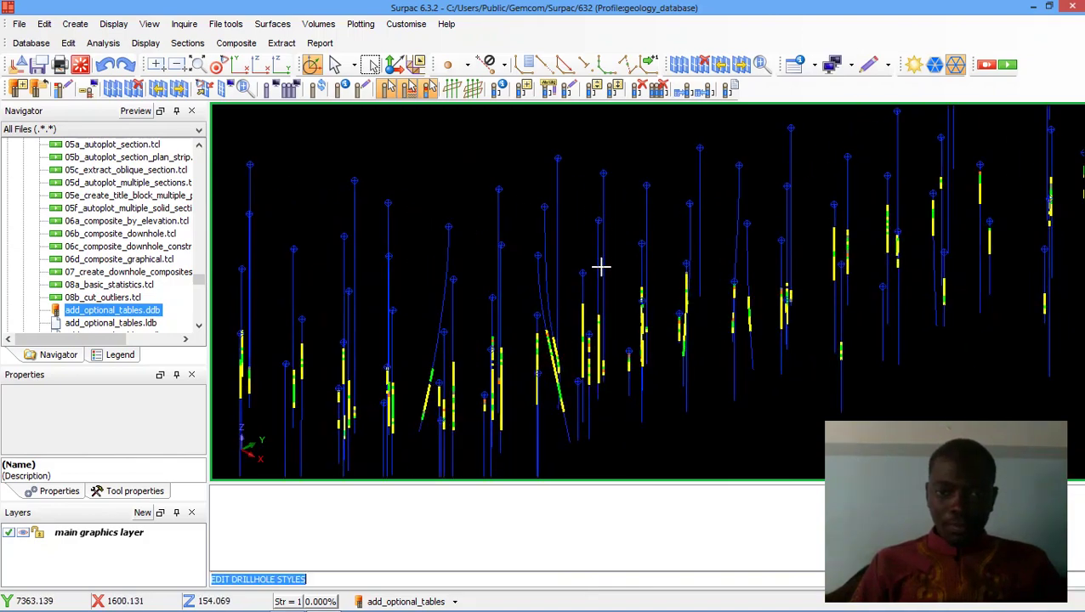
{"action": "right_click_drag", "start_coordinate": [582, 384], "coordinate": [565, 310]}
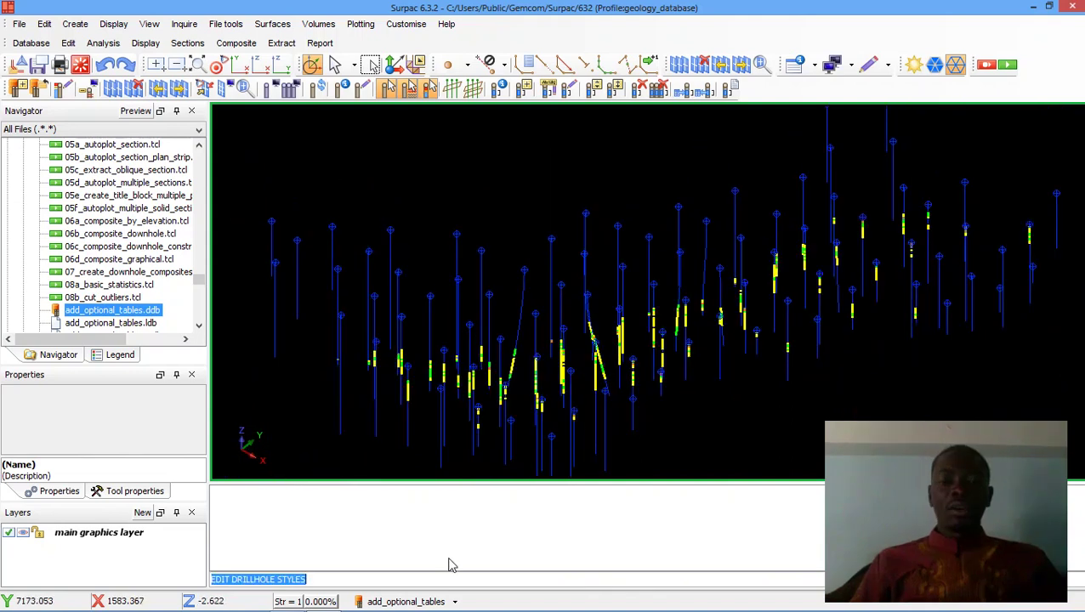
{"action": "left_click", "coordinate": [455, 601]}
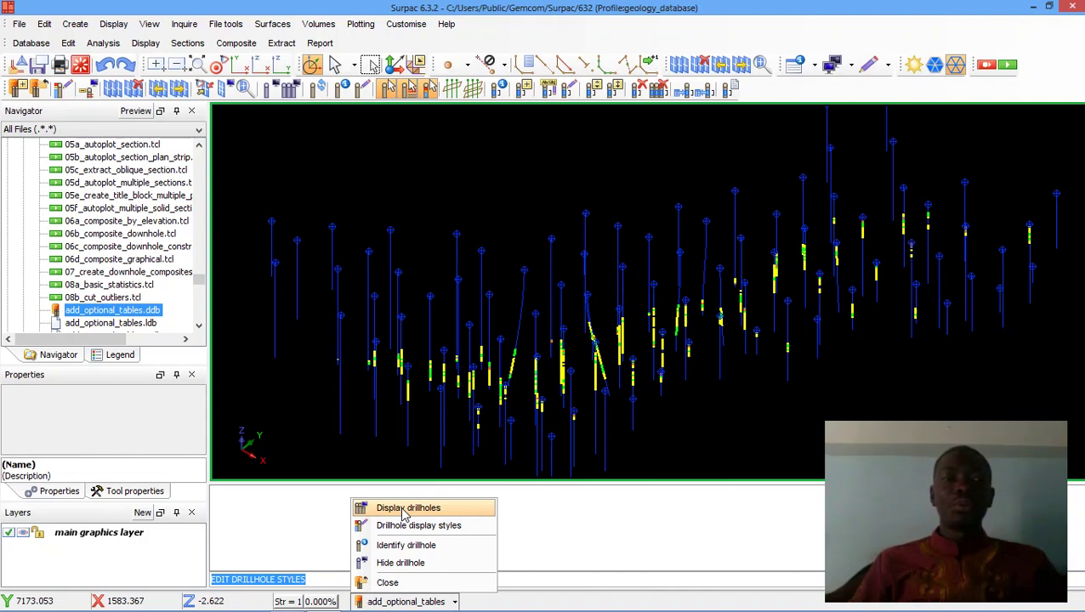
{"action": "left_click", "coordinate": [304, 156]}
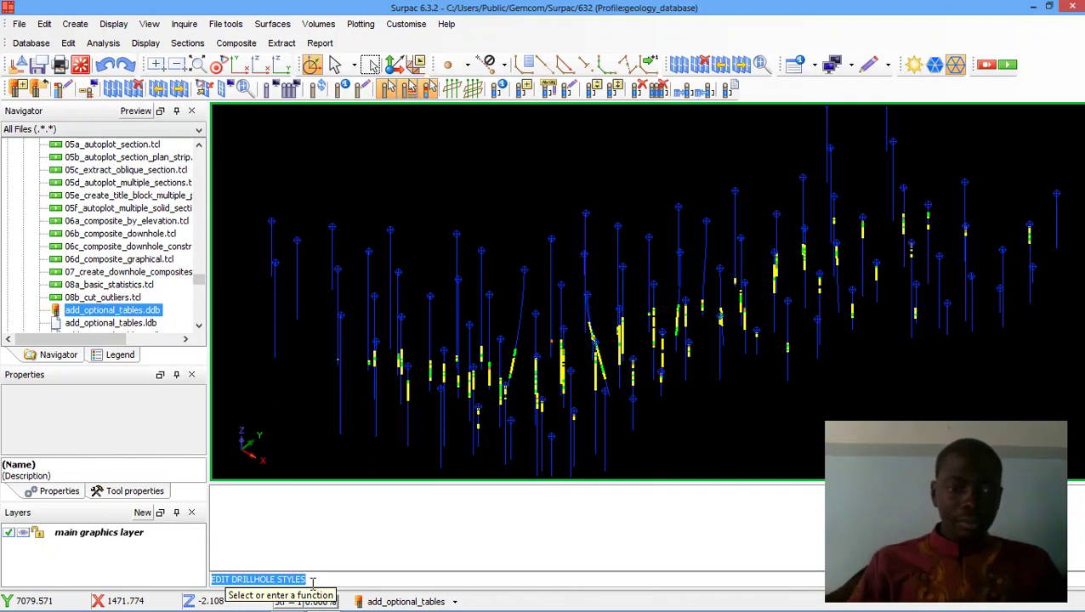
{"action": "key", "text": "BackSpace"}
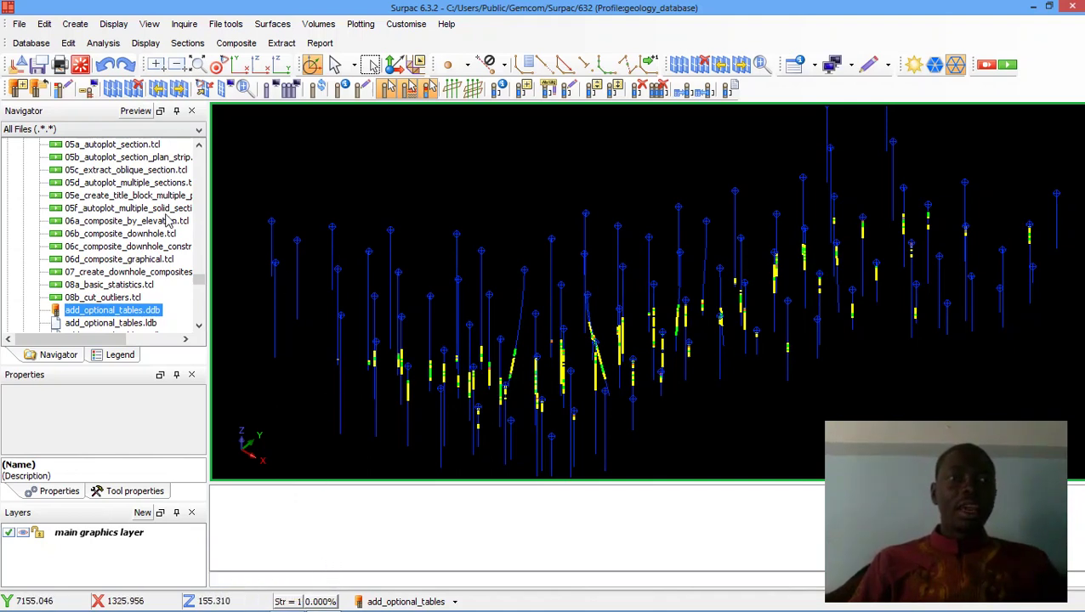
{"action": "left_click", "coordinate": [88, 89]}
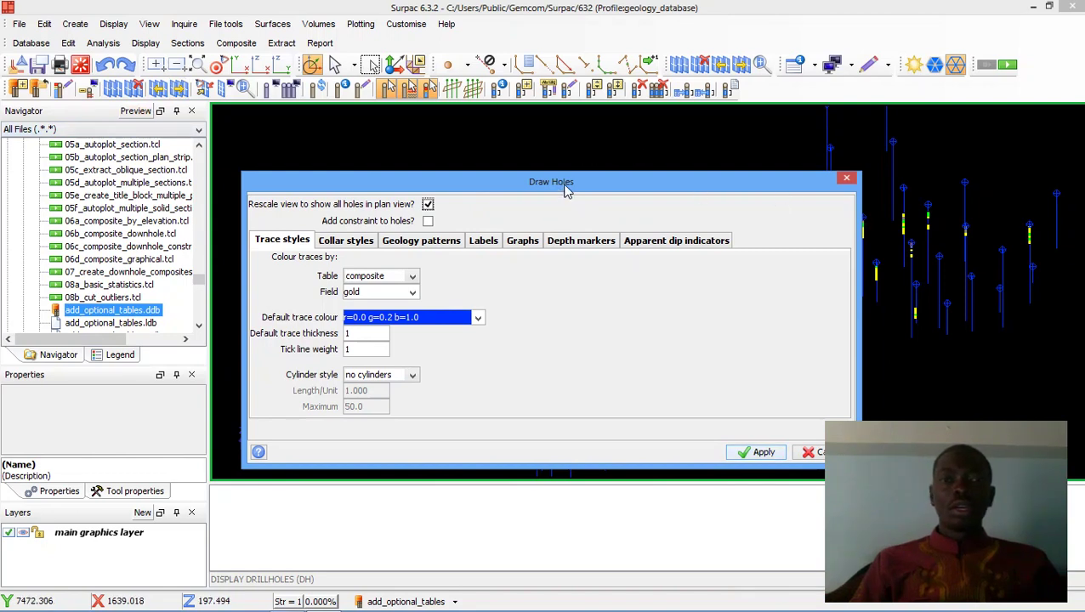
{"action": "left_click", "coordinate": [847, 178]}
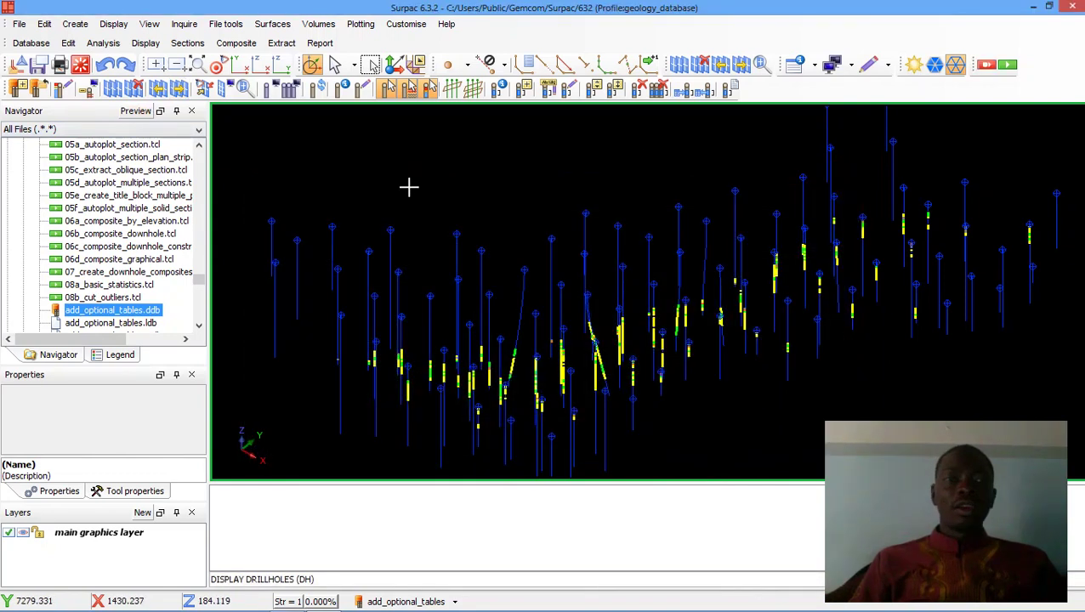
- Redraw the drillholes with the variable width cylinder style for the composite gold traces and examine the cylinders from the side
{"action": "left_click", "coordinate": [86, 89]}
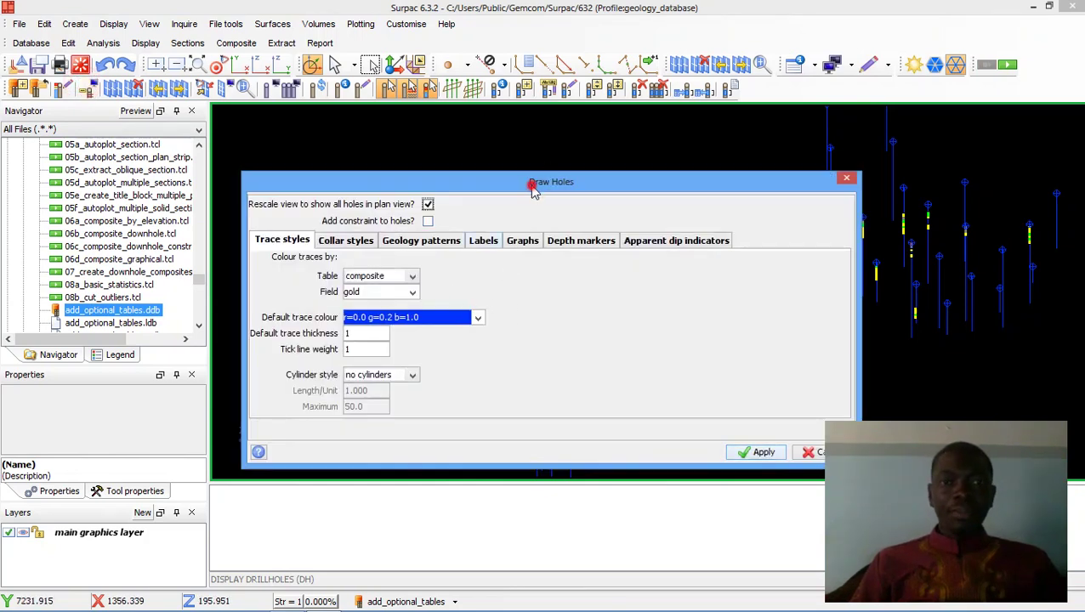
{"action": "mouse_move", "coordinate": [532, 189]}
{"action": "left_mouse_down"}
{"action": "mouse_move", "coordinate": [528, 162]}
{"action": "mouse_move", "coordinate": [544, 158]}
{"action": "left_mouse_up"}
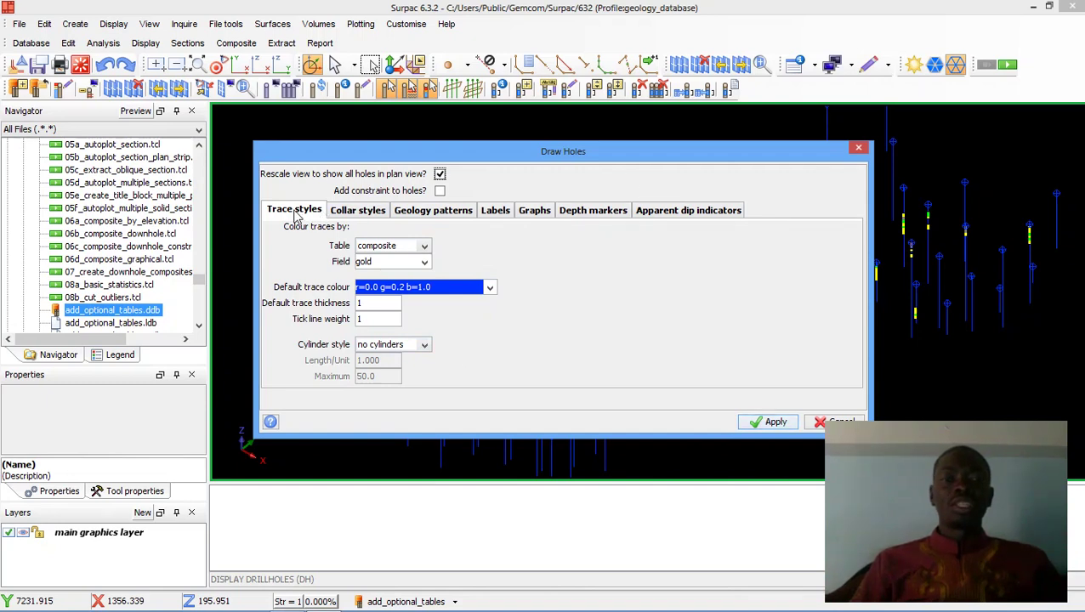
{"action": "left_click", "coordinate": [426, 346]}
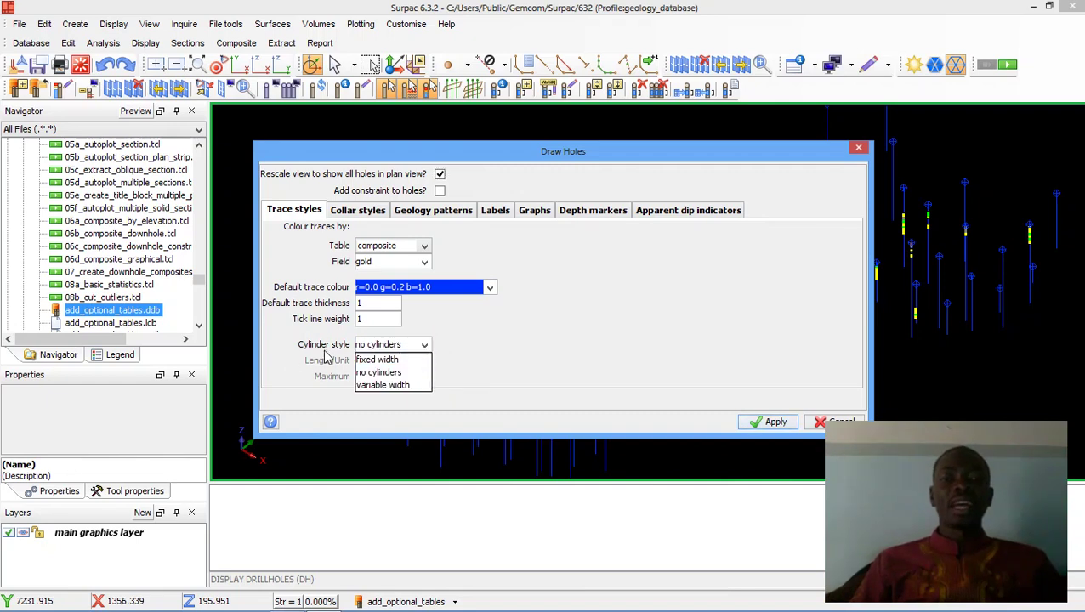
{"action": "left_click", "coordinate": [408, 386]}
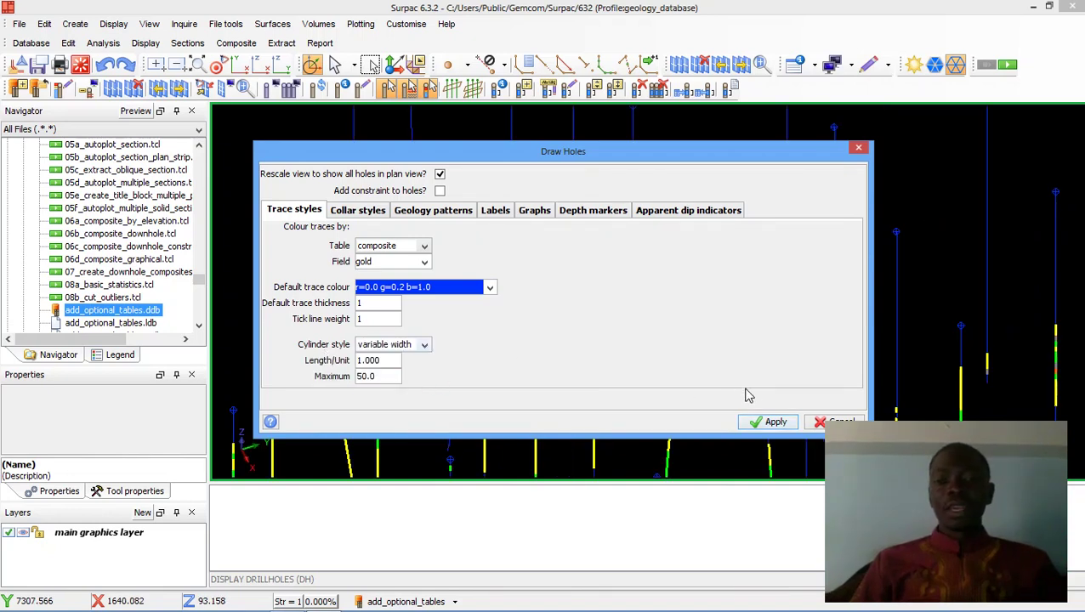
{"action": "left_click", "coordinate": [764, 428]}
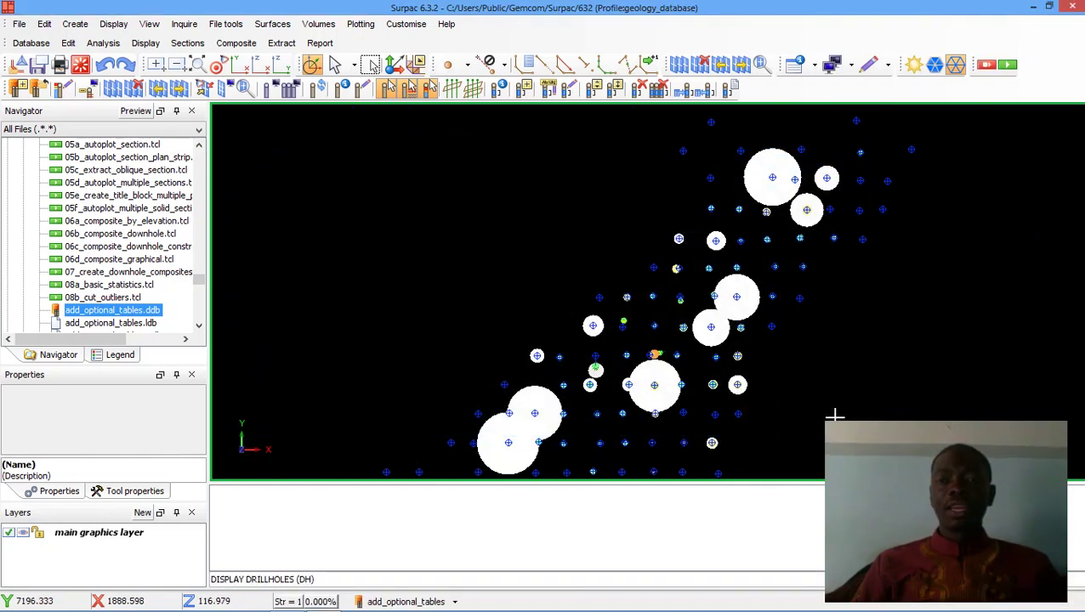
{"action": "mouse_move", "coordinate": [835, 422]}
{"action": "middle_mouse_down"}
{"action": "mouse_move", "coordinate": [724, 365]}
{"action": "mouse_move", "coordinate": [724, 380]}
{"action": "mouse_move", "coordinate": [765, 371]}
{"action": "mouse_move", "coordinate": [795, 391]}
{"action": "mouse_move", "coordinate": [689, 372]}
{"action": "middle_mouse_up"}
{"action": "right_click_drag", "start_coordinate": [686, 372], "coordinate": [757, 372]}
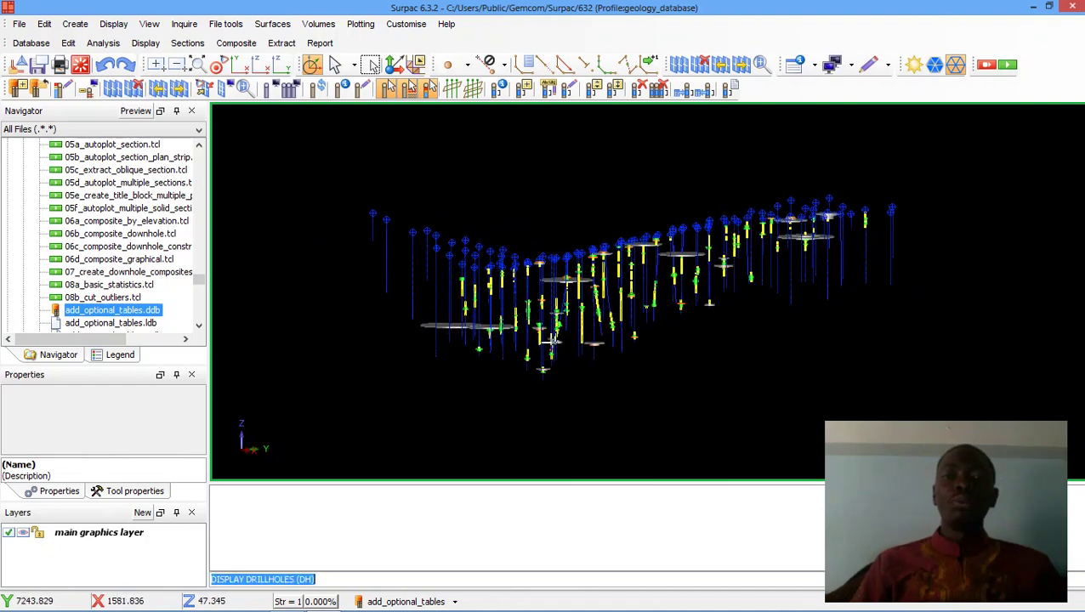
{"action": "scroll", "coordinate": [535, 372], "scroll_direction": "up", "scroll_amount": 5}
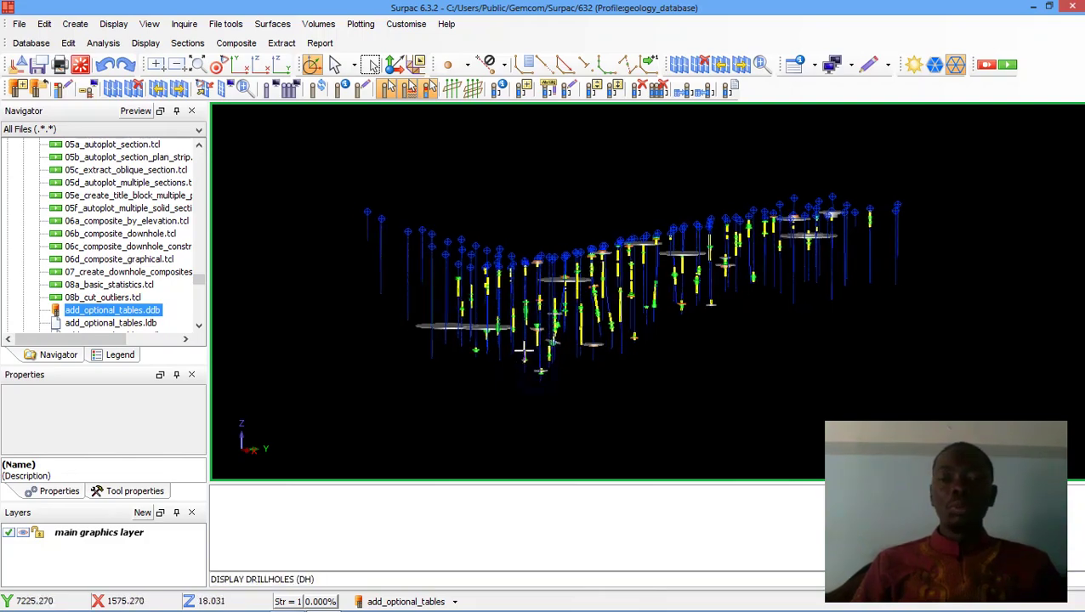
{"action": "scroll", "coordinate": [454, 195], "scroll_direction": "up", "scroll_amount": 5}
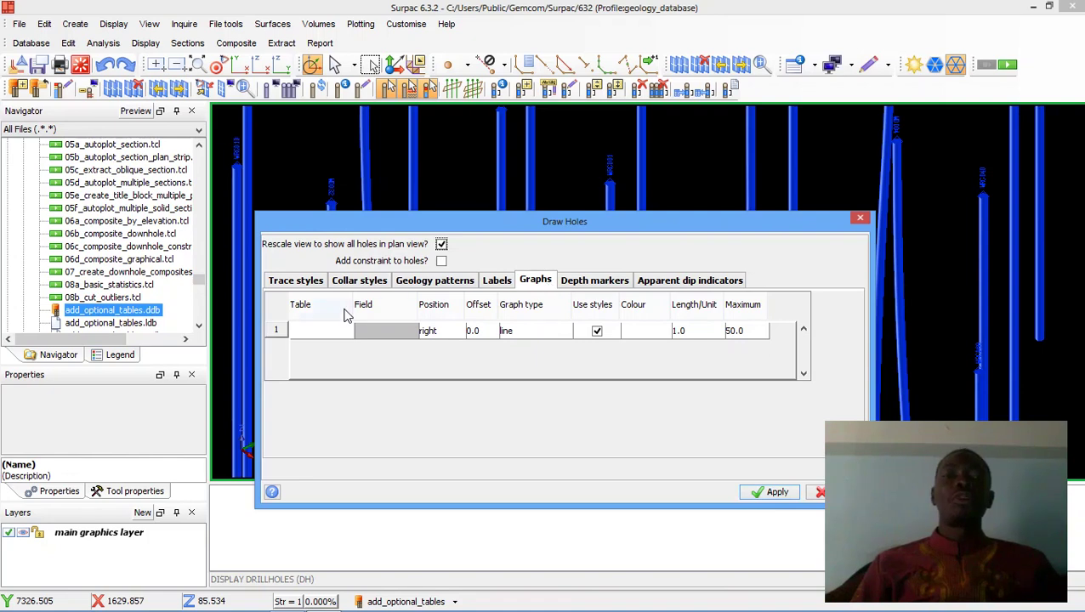
- Colour the drillhole traces by the gold field of the composite table
{"action": "left_click", "coordinate": [298, 281]}
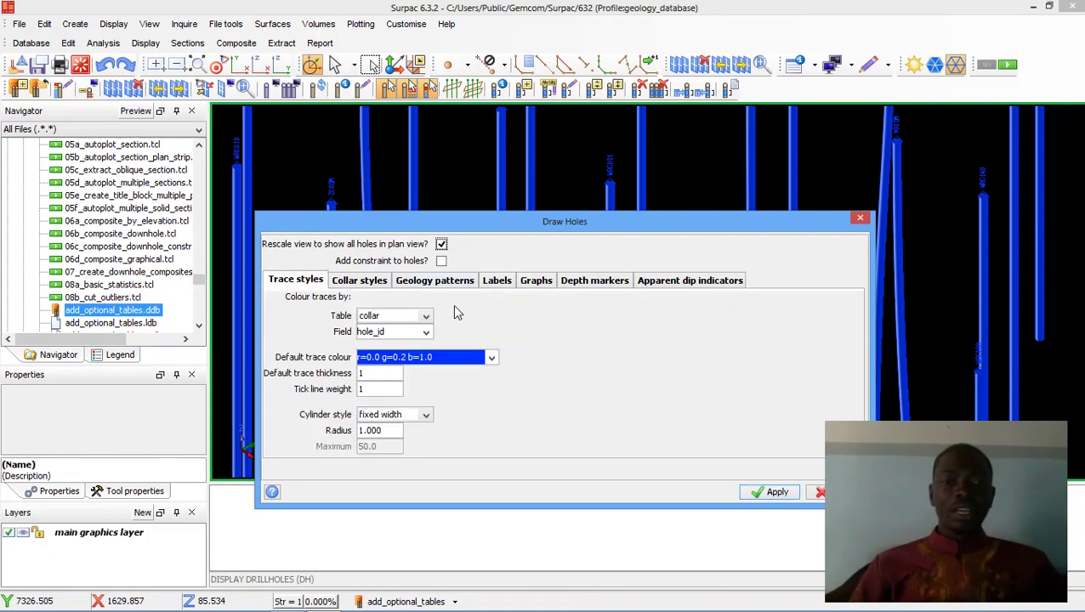
{"action": "left_click", "coordinate": [426, 317]}
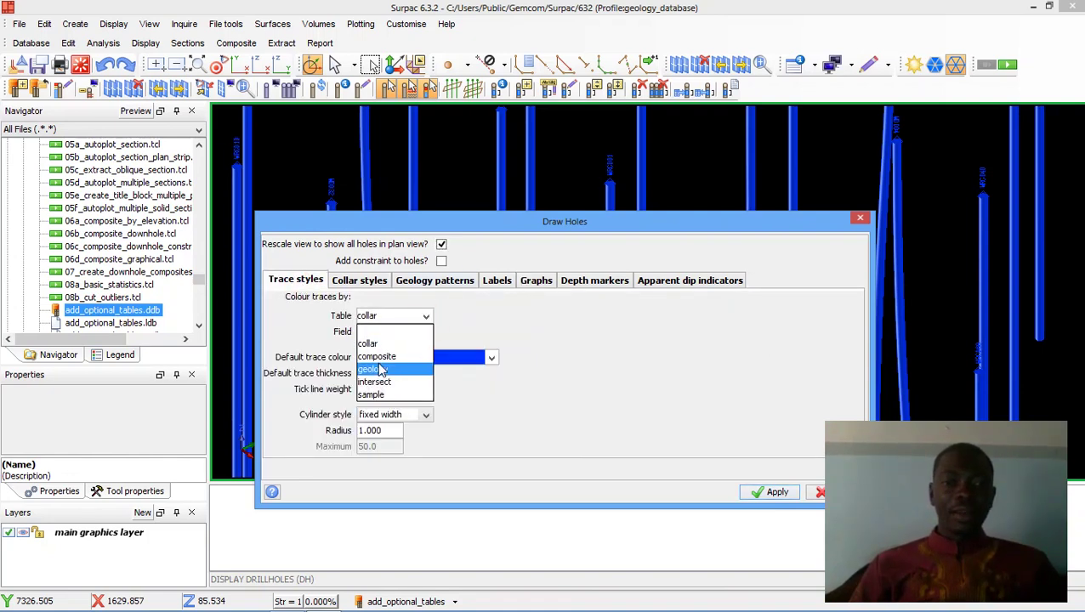
{"action": "left_click", "coordinate": [385, 357]}
{"action": "left_click", "coordinate": [426, 332]}
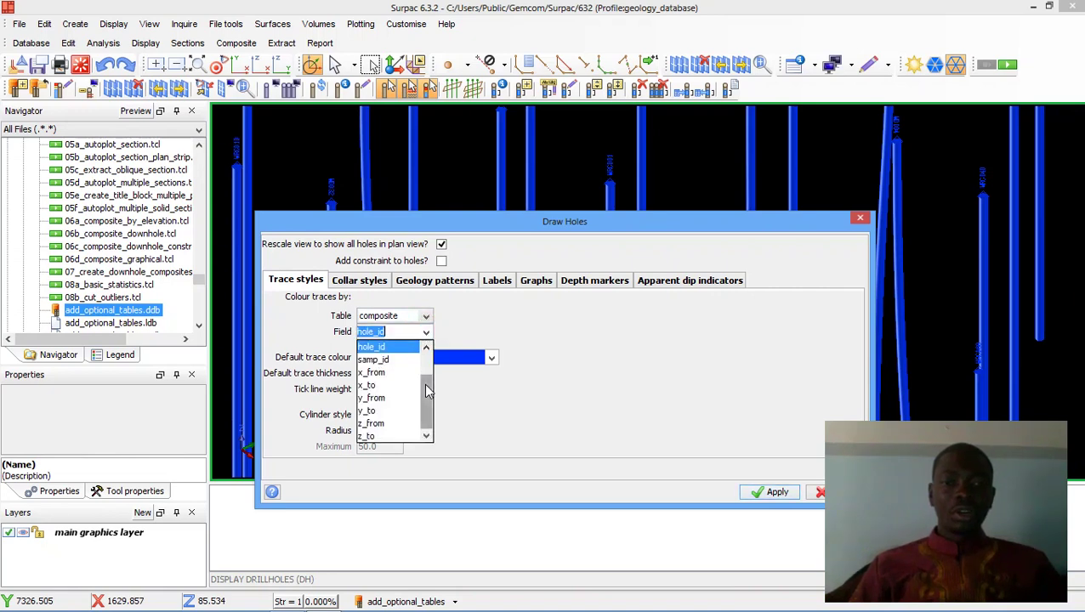
{"action": "left_click_drag", "start_coordinate": [425, 387], "coordinate": [428, 371]}
{"action": "left_click", "coordinate": [376, 373]}
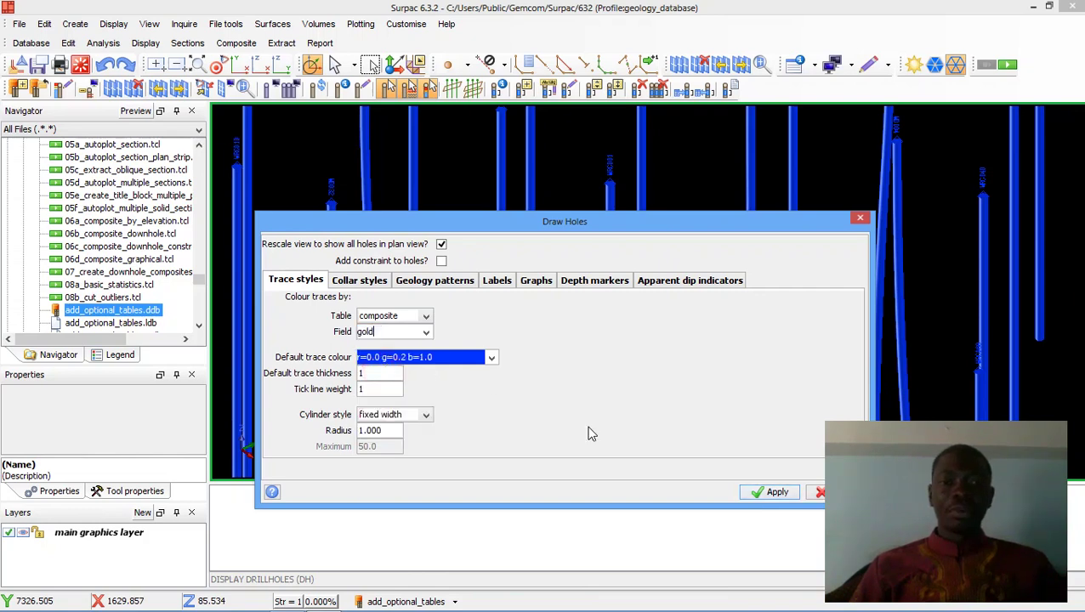
- Add a line graph of the composite table's gold field to the drillholes, redraw them and examine the graphs up close
{"action": "left_click", "coordinate": [537, 281]}
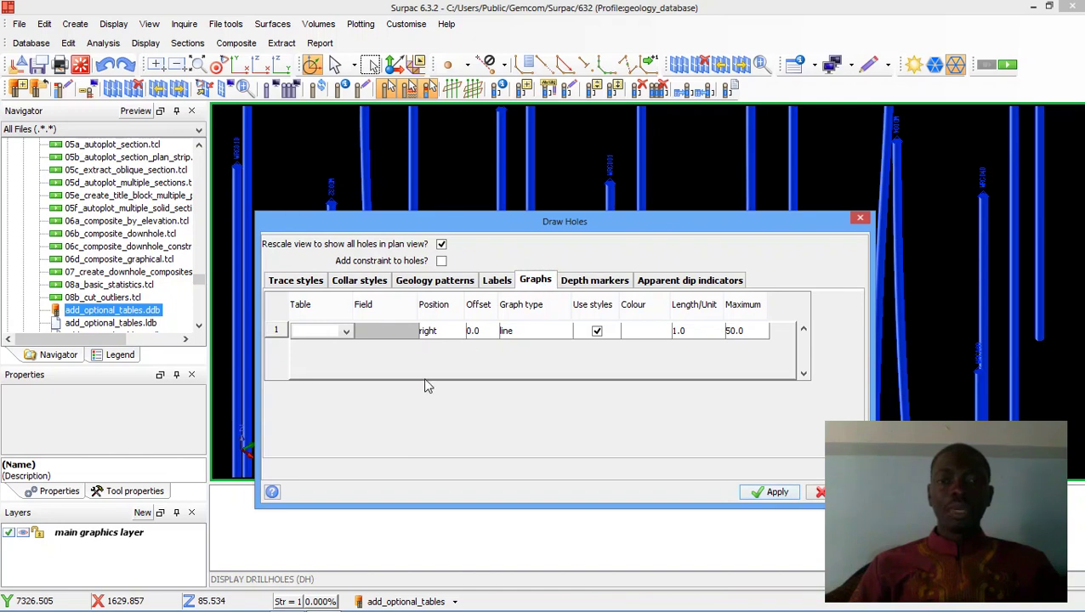
{"action": "left_click", "coordinate": [345, 330]}
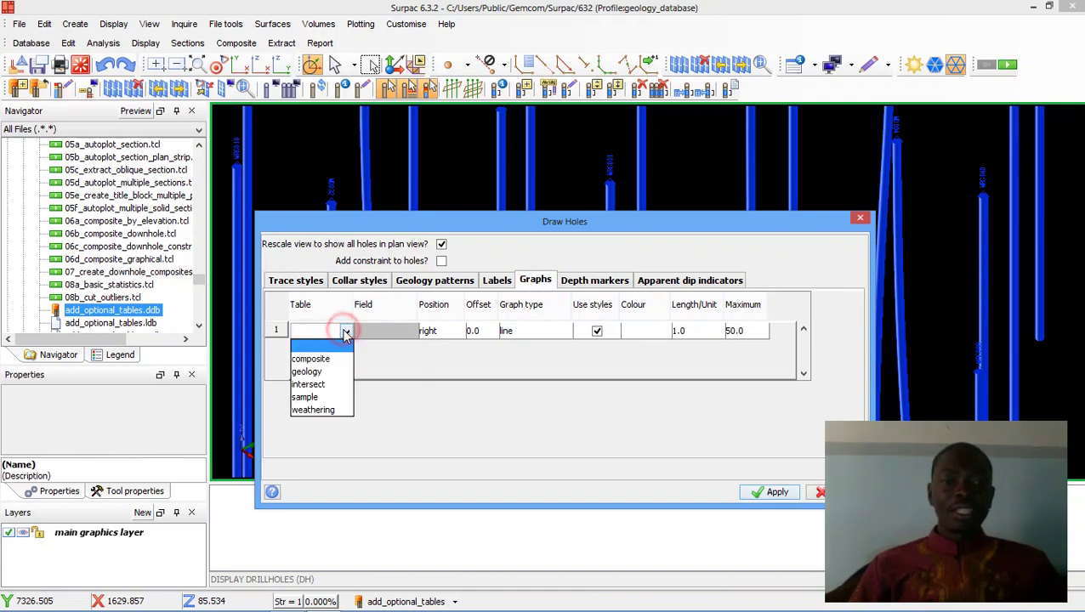
{"action": "left_click", "coordinate": [323, 358]}
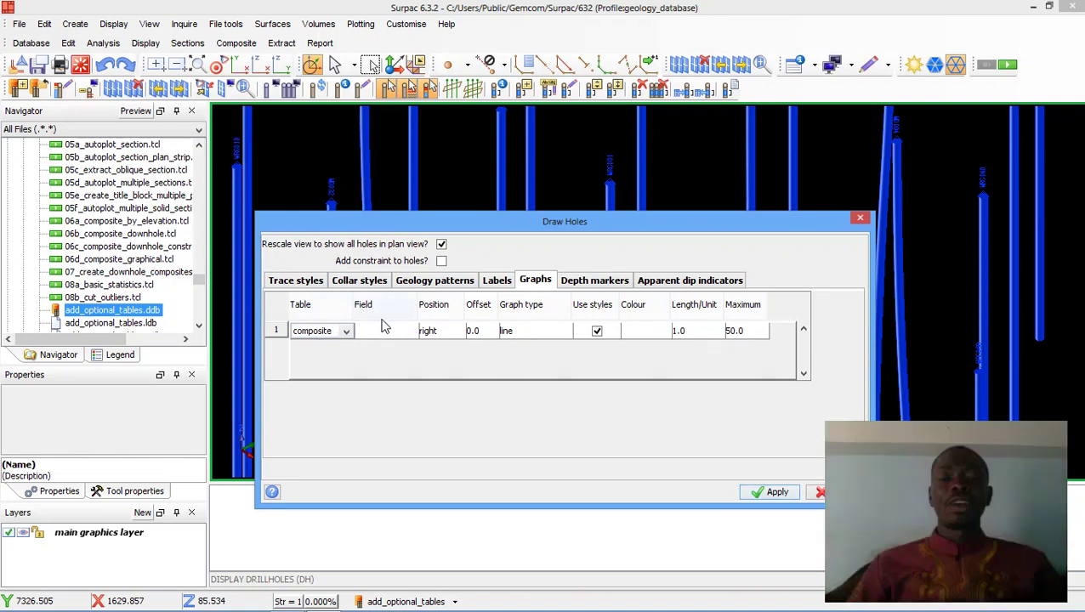
{"action": "left_click", "coordinate": [412, 335]}
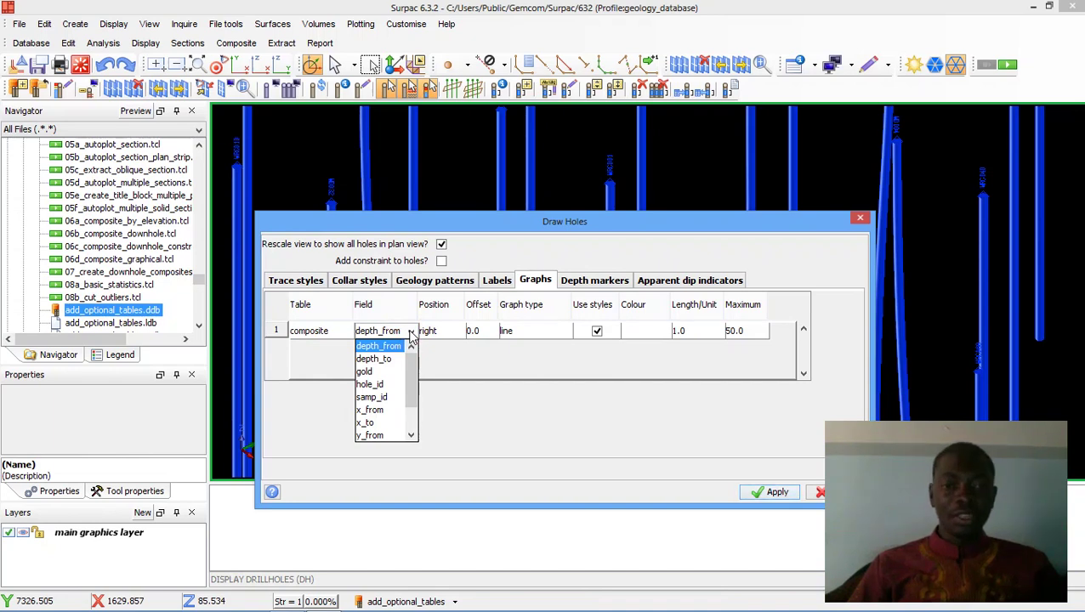
{"action": "left_click", "coordinate": [366, 371]}
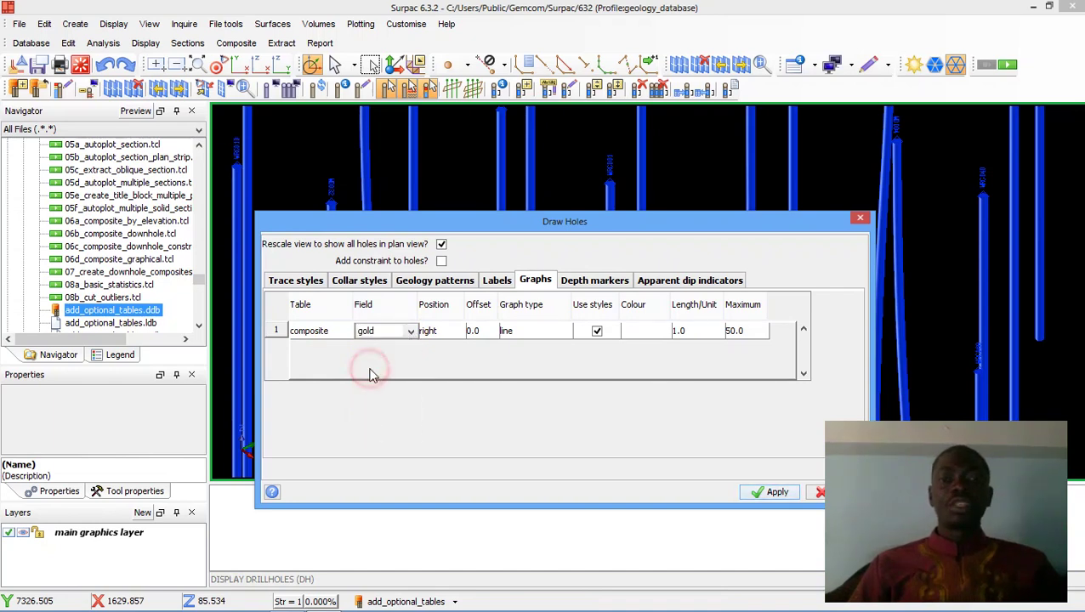
{"action": "left_click", "coordinate": [558, 335]}
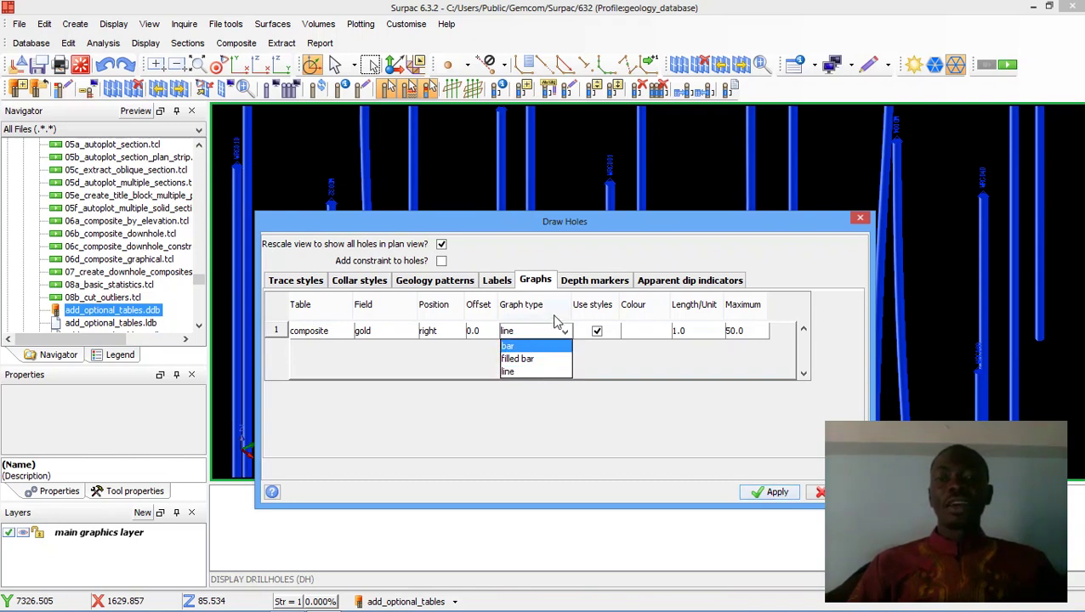
{"action": "left_click", "coordinate": [679, 410]}
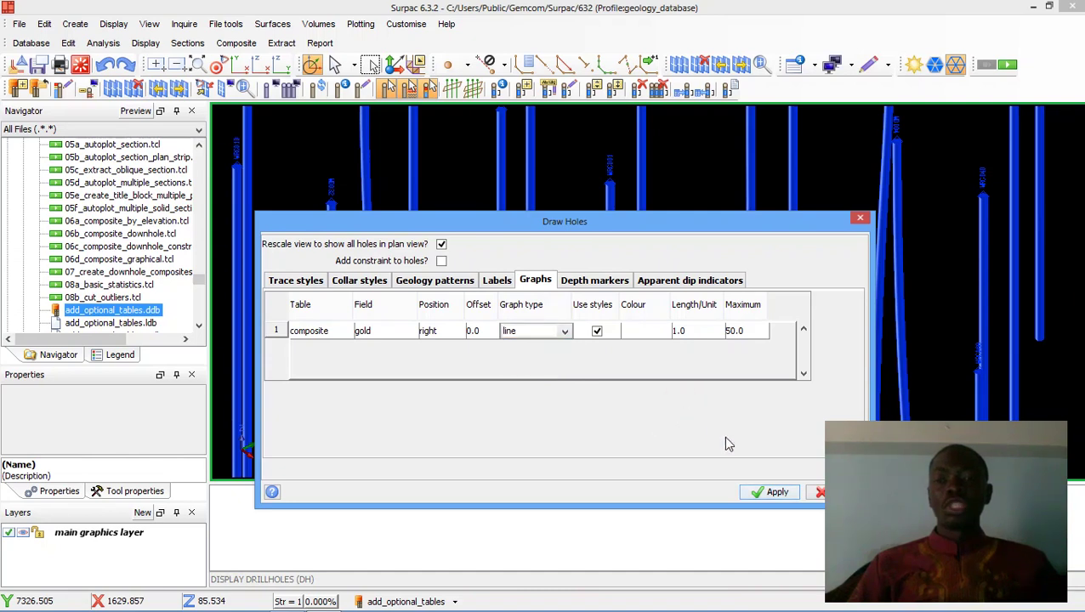
{"action": "left_click", "coordinate": [770, 493]}
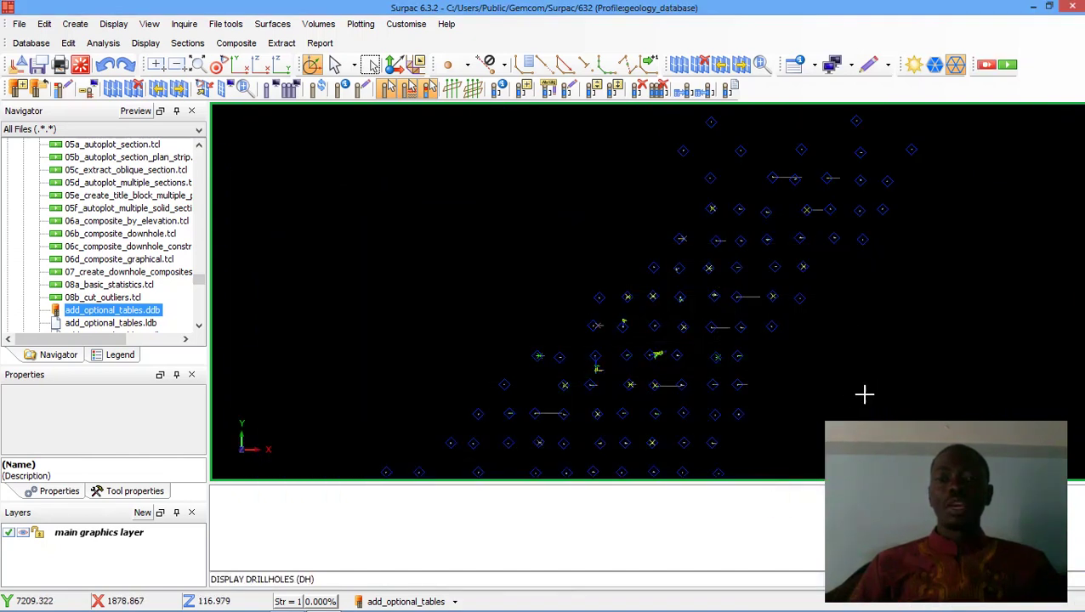
{"action": "left_click_drag", "start_coordinate": [878, 393], "coordinate": [803, 374]}
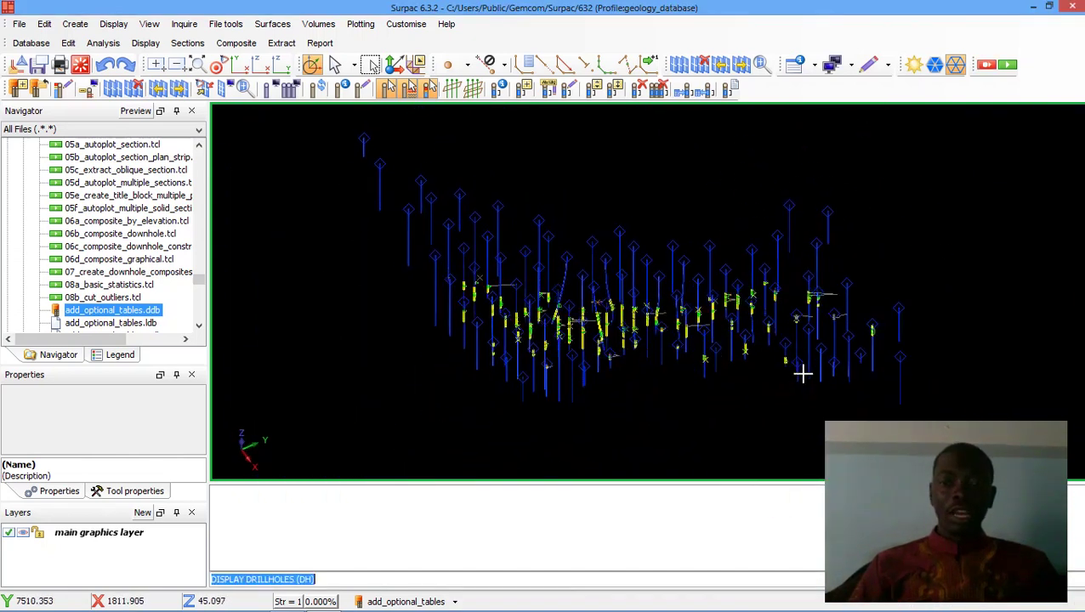
{"action": "right_click_drag", "start_coordinate": [665, 392], "coordinate": [566, 151]}
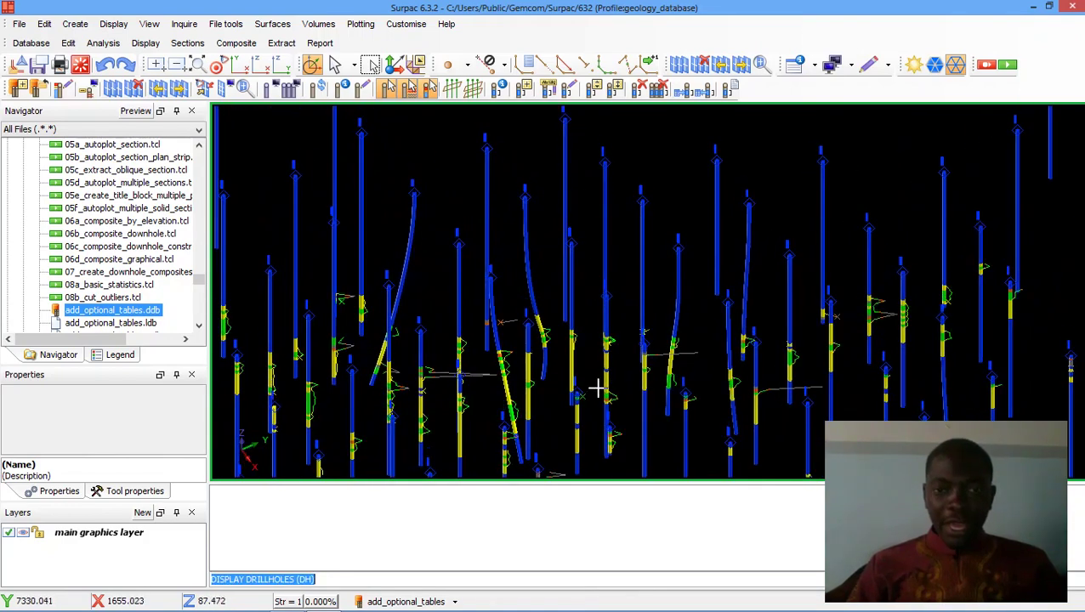
{"action": "right_click_drag", "start_coordinate": [598, 388], "coordinate": [575, 327]}
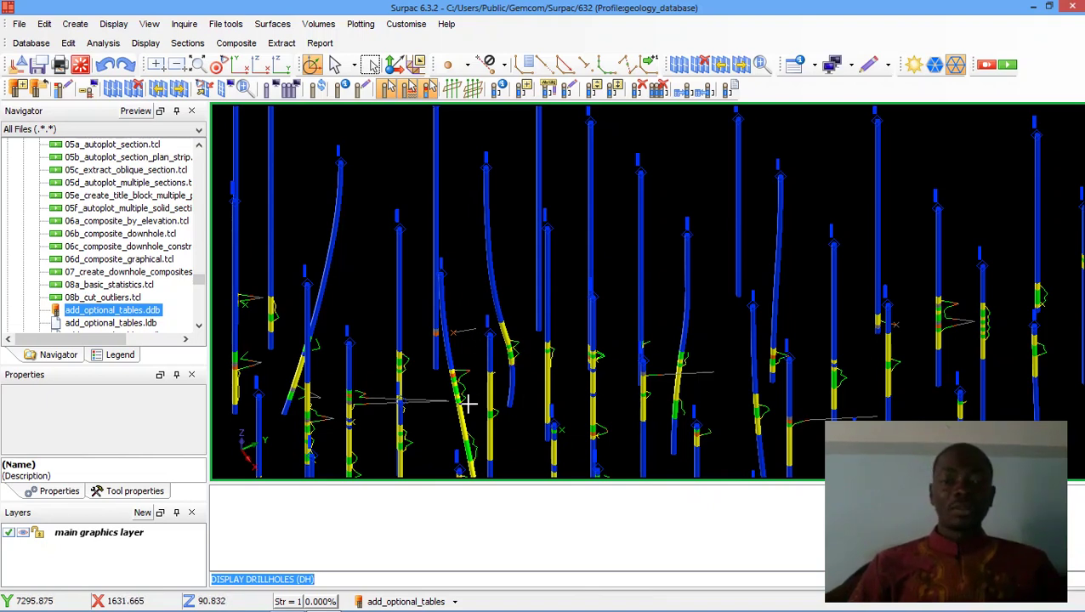
- Change the graph type of the composite gold graph to bar and redraw the drillholes
{"action": "left_click", "coordinate": [454, 601]}
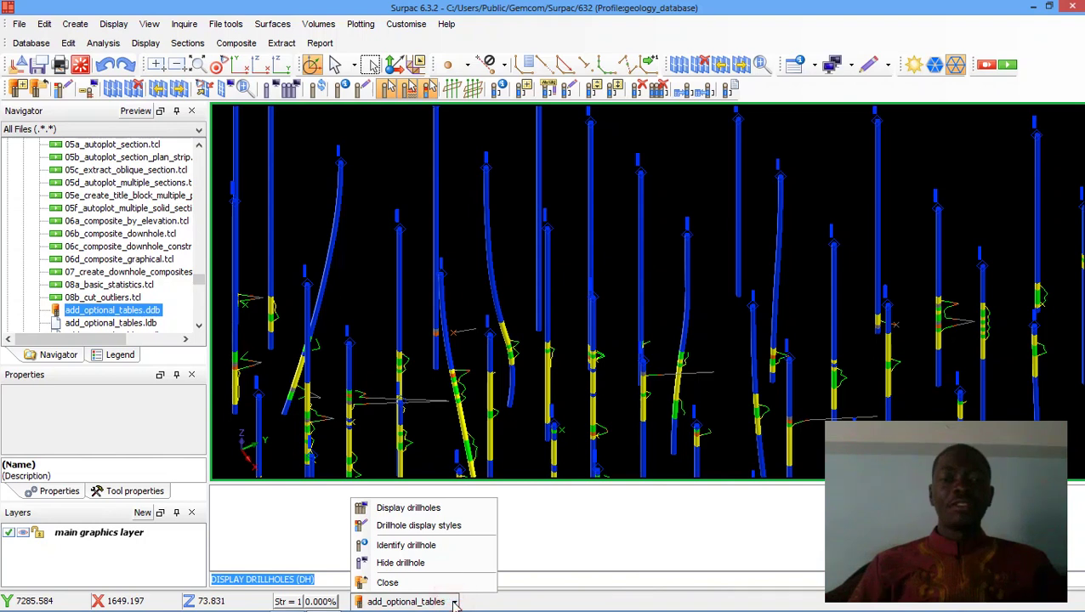
{"action": "left_click", "coordinate": [429, 508]}
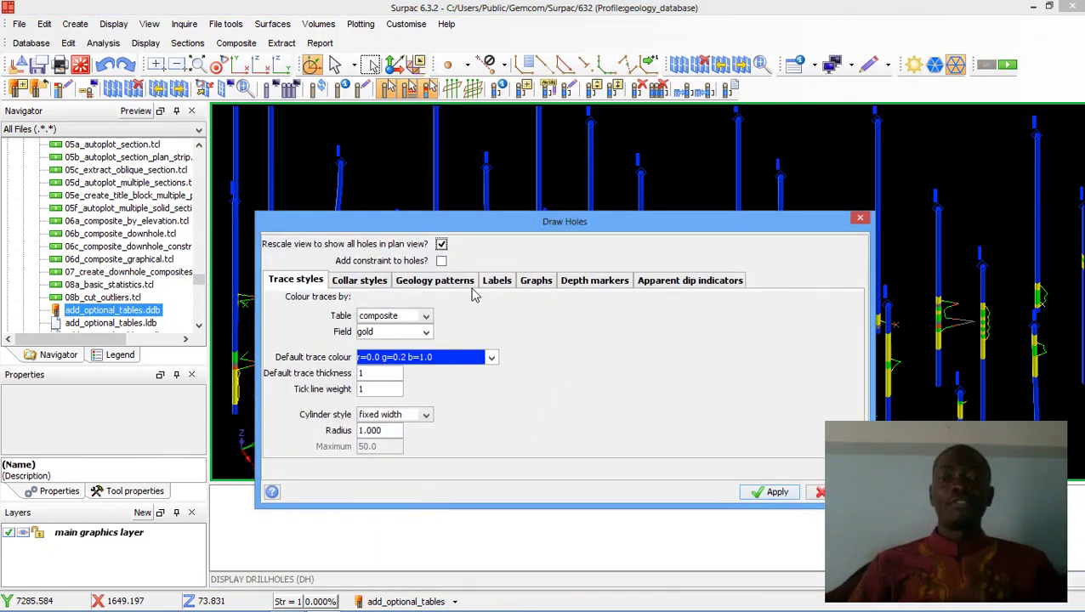
{"action": "left_click", "coordinate": [537, 281]}
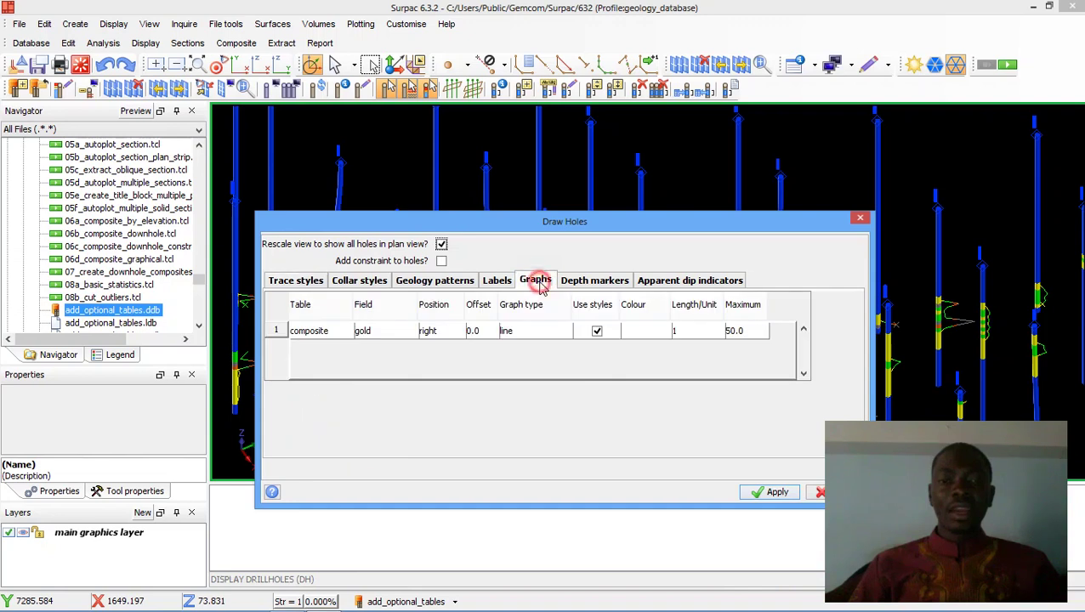
{"action": "left_click", "coordinate": [557, 331]}
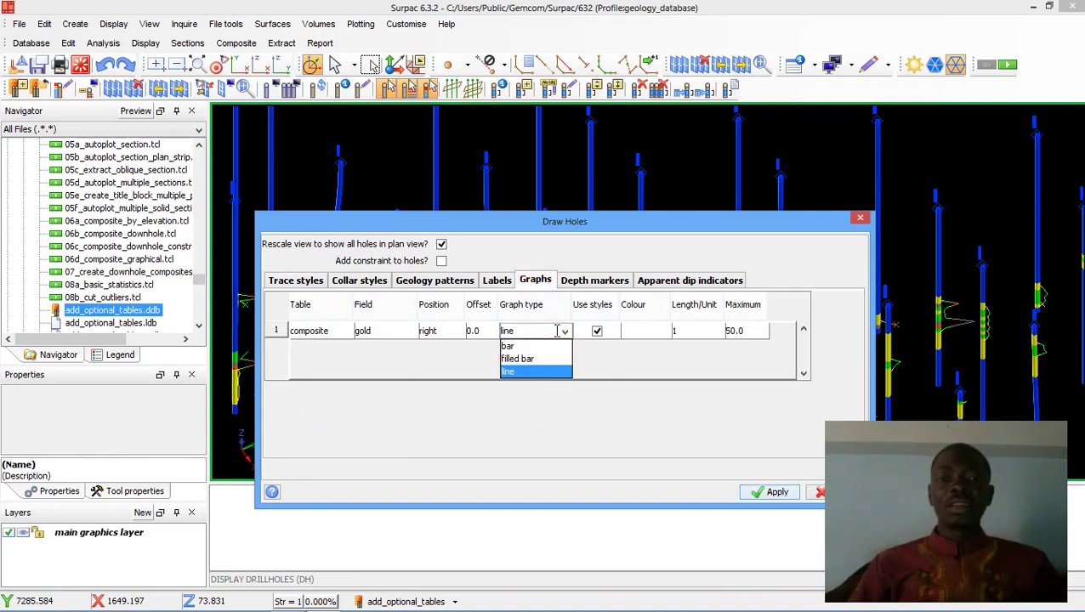
{"action": "left_click", "coordinate": [508, 352]}
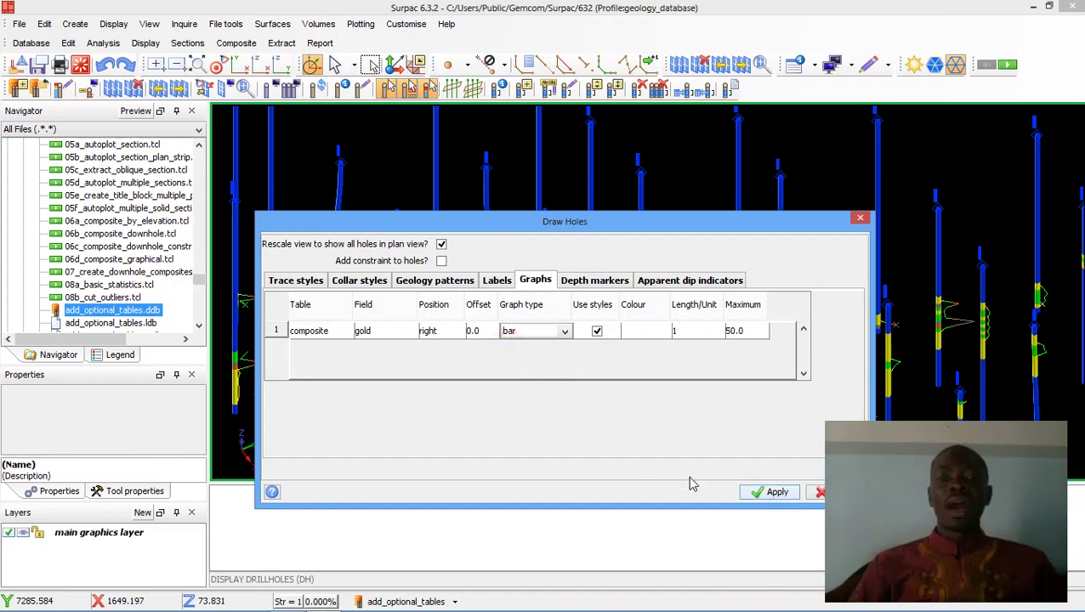
{"action": "left_click", "coordinate": [770, 492]}
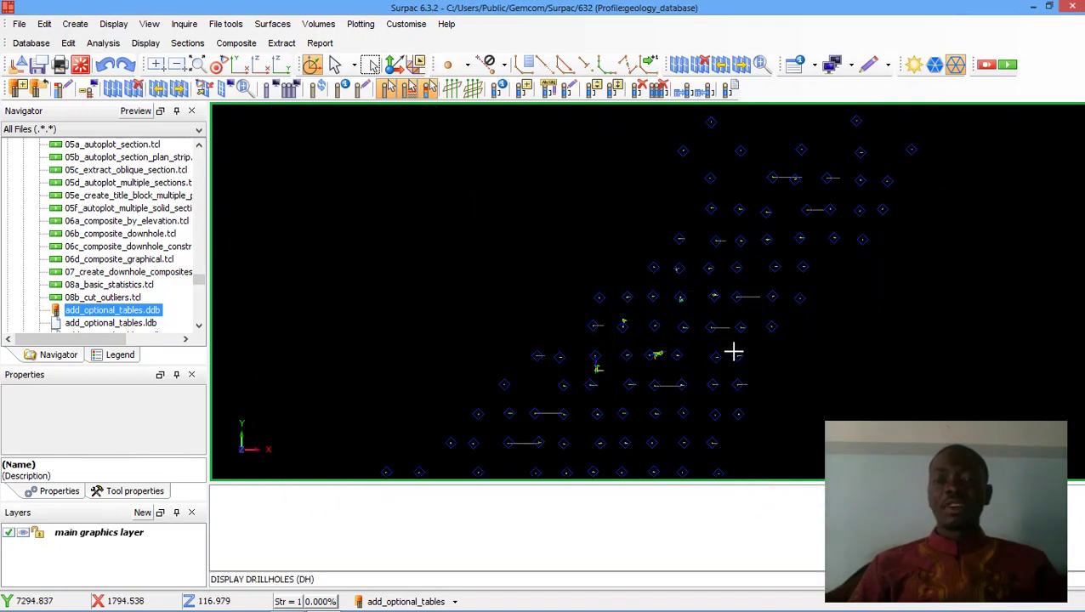
- Examine the composite gold bar graphs along the drillholes up close from the side
{"action": "scroll", "coordinate": [611, 329], "scroll_direction": "down", "scroll_amount": 1}
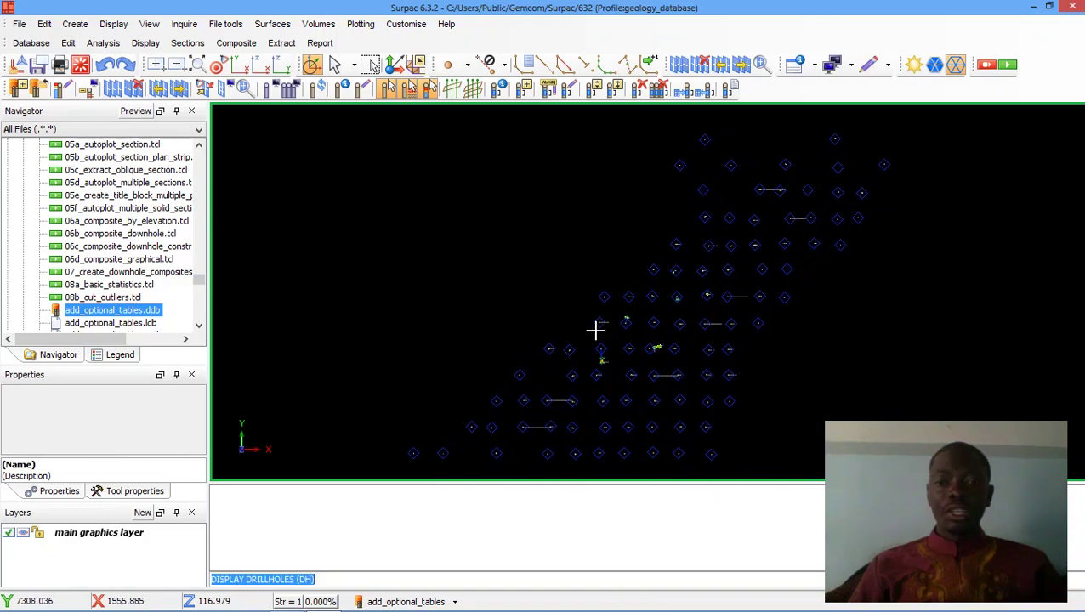
{"action": "left_click_drag", "start_coordinate": [596, 329], "coordinate": [487, 290]}
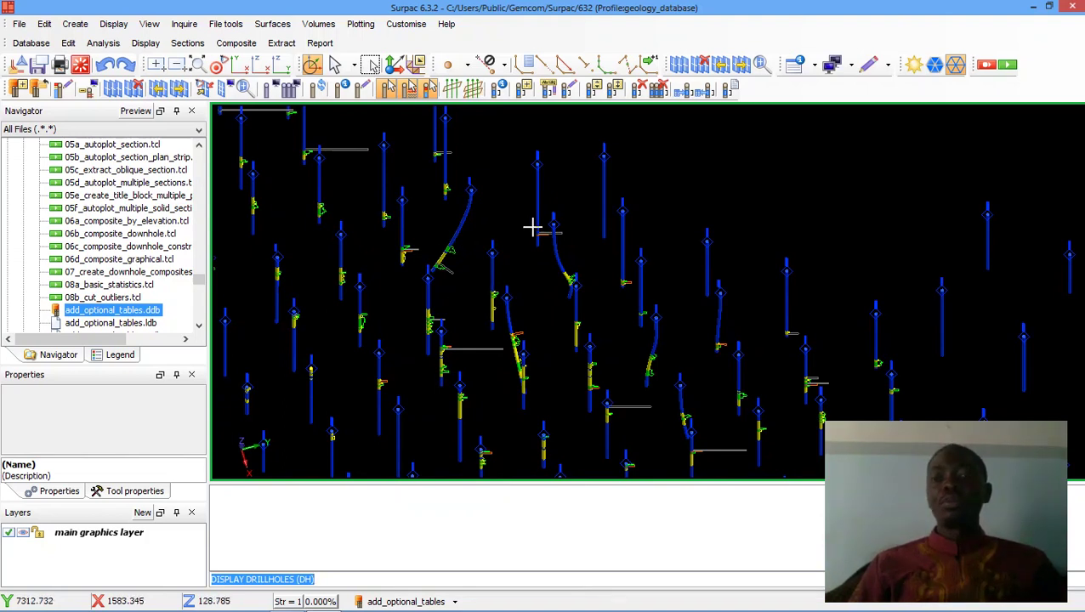
{"action": "right_click_drag", "start_coordinate": [597, 321], "coordinate": [523, 186]}
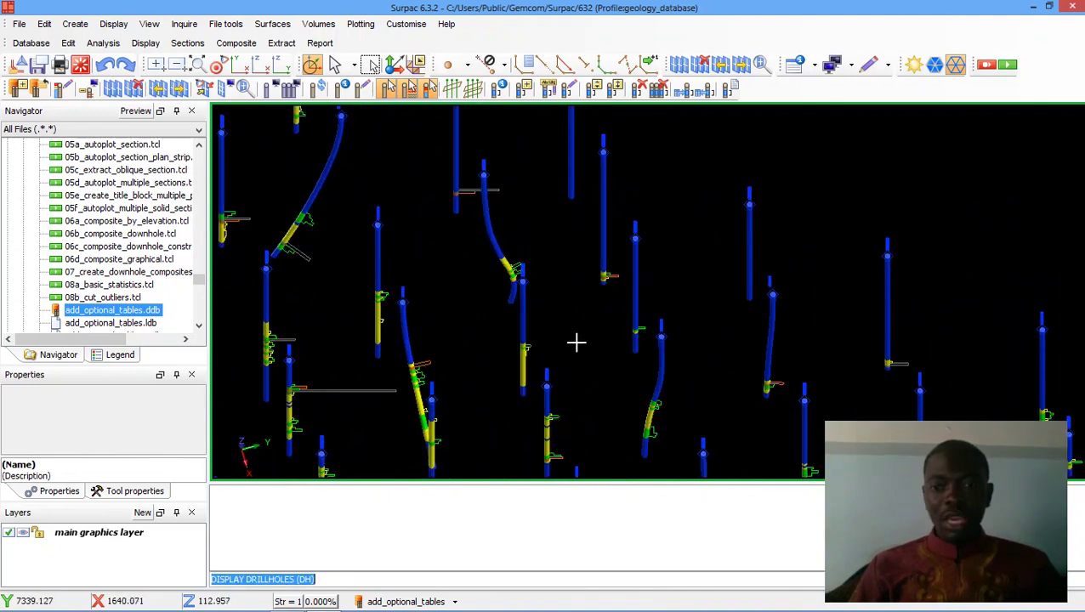
{"action": "right_click_drag", "start_coordinate": [575, 342], "coordinate": [554, 281]}
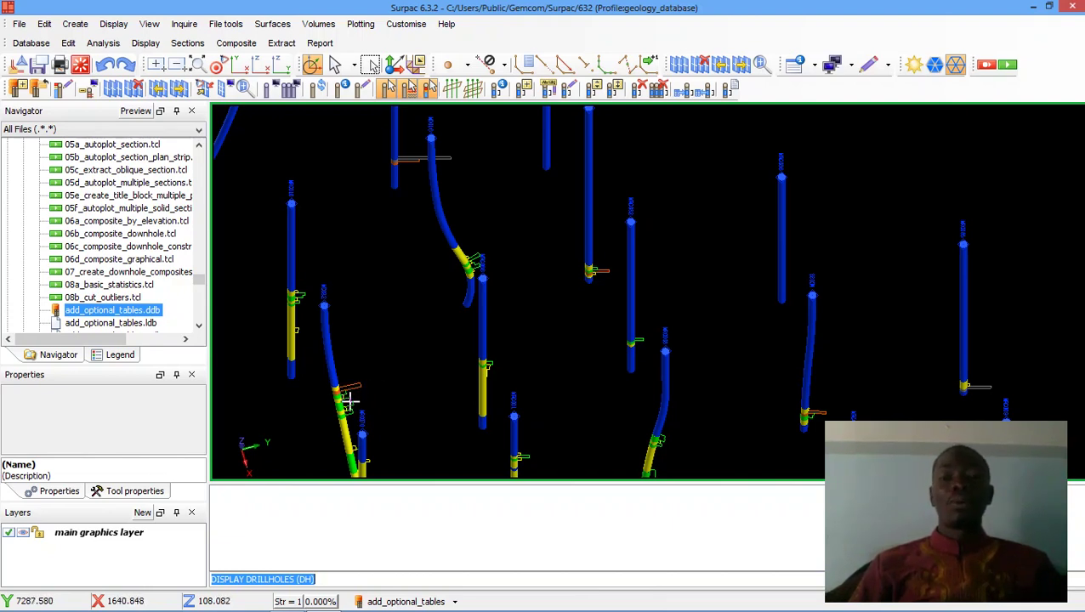
- Redraw the drillholes with the composite gold graph type set to filled bar and examine the graphs up close
{"action": "left_click", "coordinate": [456, 601]}
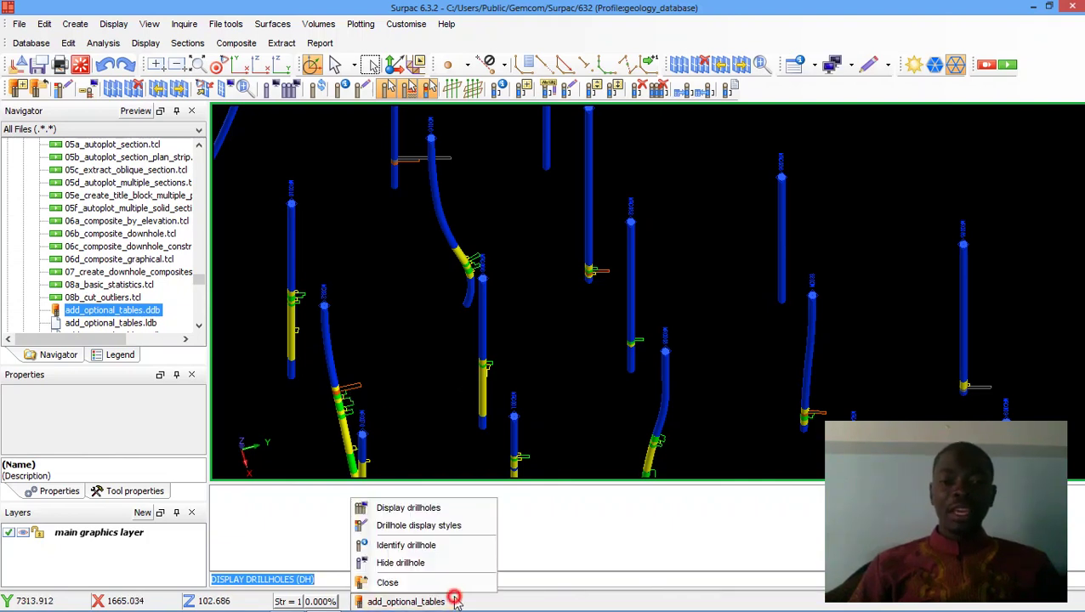
{"action": "left_click", "coordinate": [426, 510]}
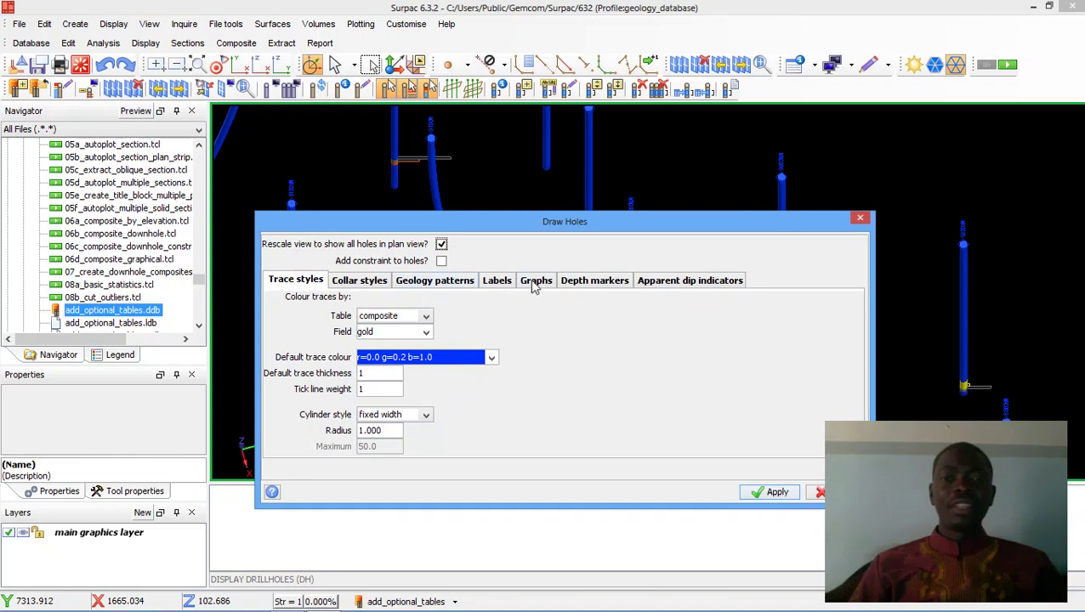
{"action": "left_click", "coordinate": [536, 281]}
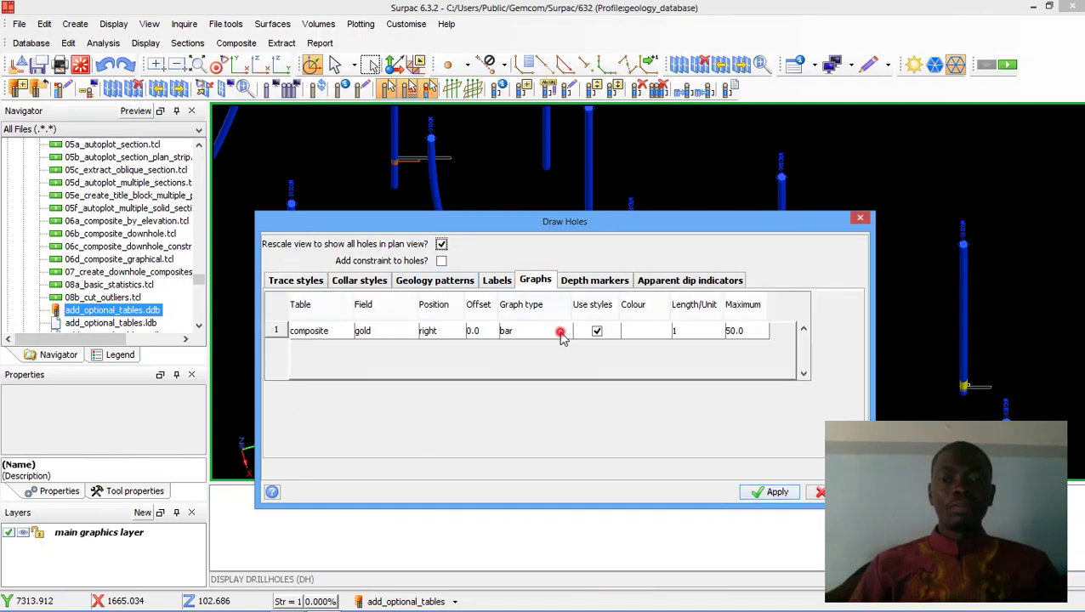
{"action": "left_click", "coordinate": [560, 332]}
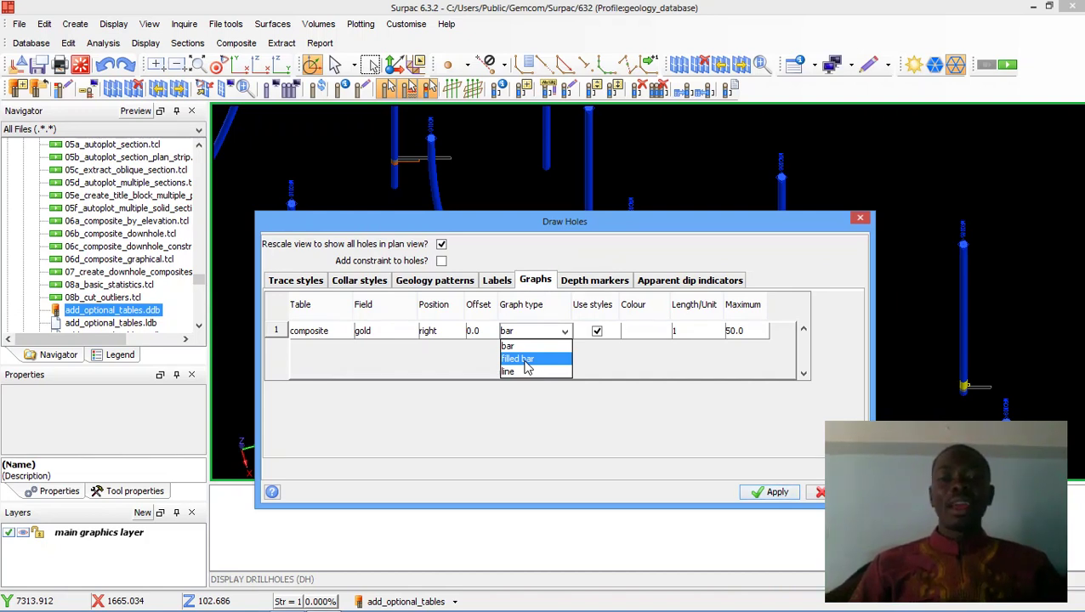
{"action": "left_click", "coordinate": [524, 360]}
{"action": "left_click", "coordinate": [777, 494]}
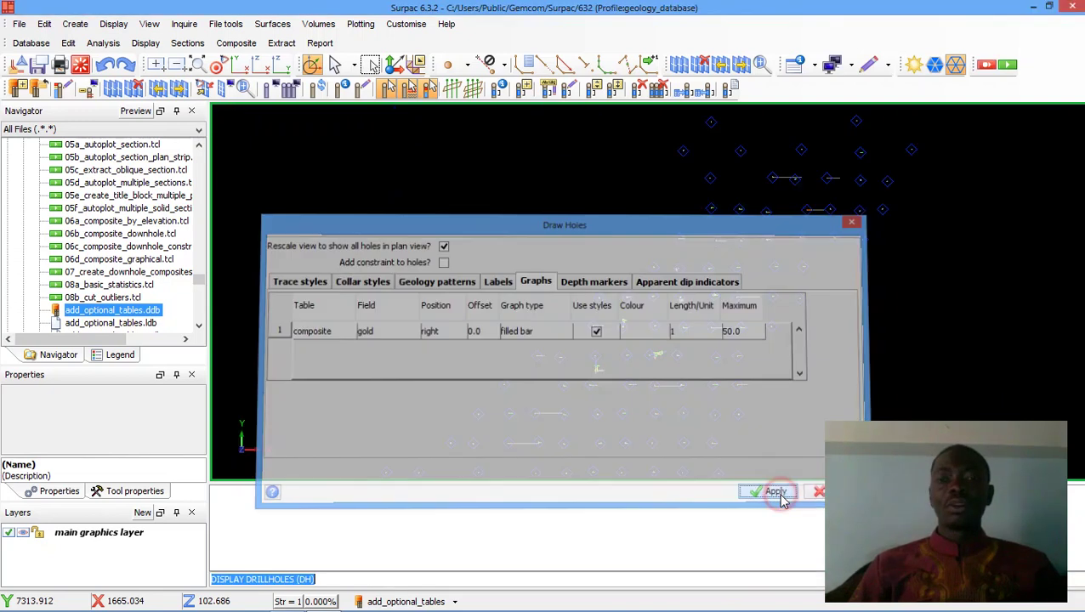
{"action": "right_click_drag", "start_coordinate": [746, 354], "coordinate": [666, 347]}
{"action": "left_click_drag", "start_coordinate": [685, 351], "coordinate": [570, 208]}
{"action": "right_click_drag", "start_coordinate": [569, 207], "coordinate": [543, 102]}
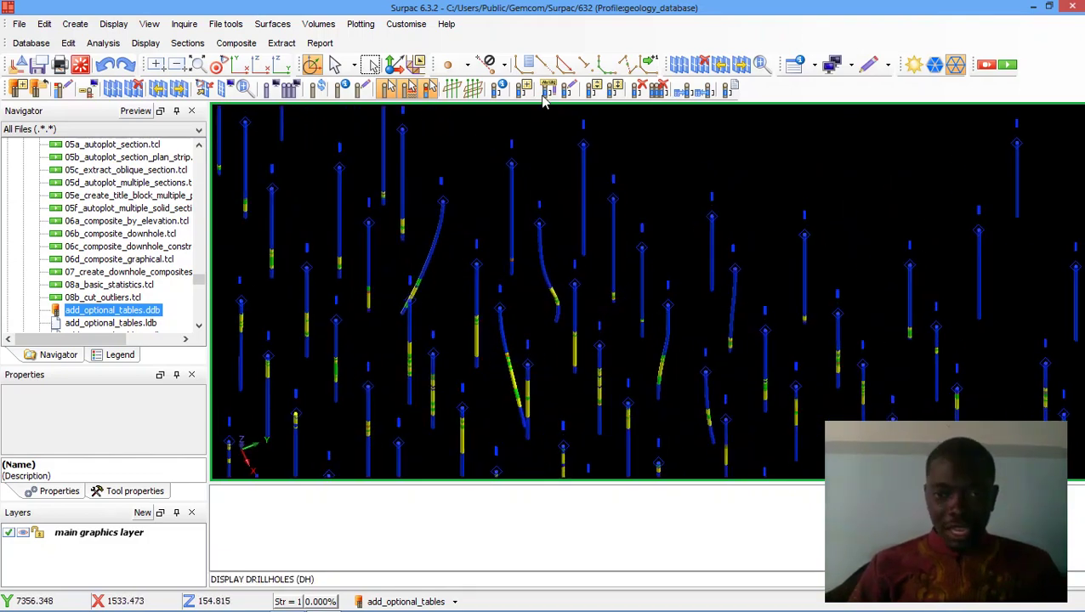
{"action": "right_click_drag", "start_coordinate": [548, 350], "coordinate": [511, 249]}
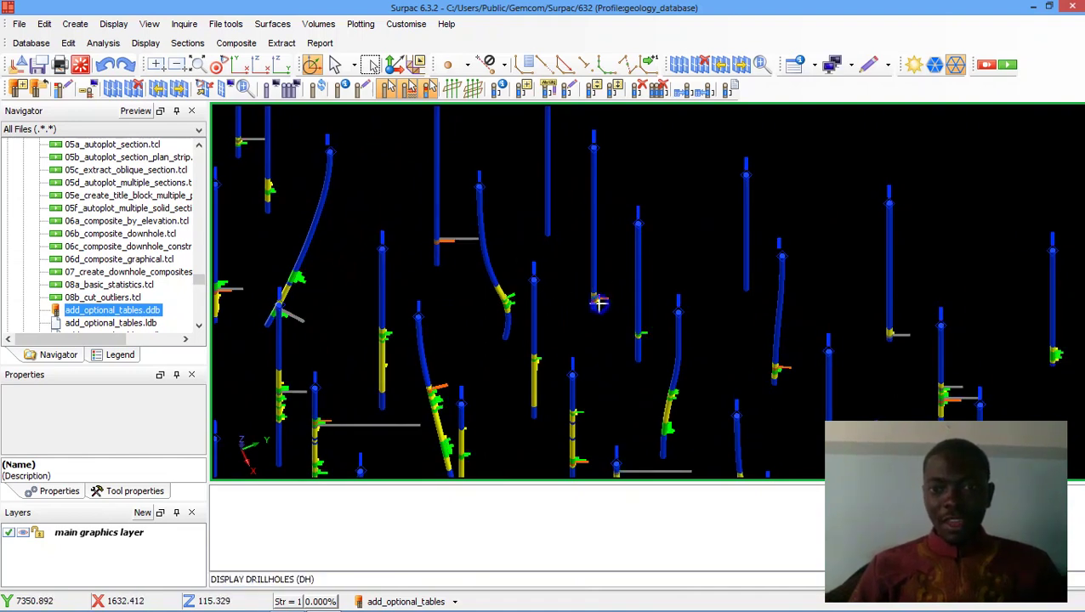
{"action": "right_click_drag", "start_coordinate": [599, 303], "coordinate": [562, 148]}
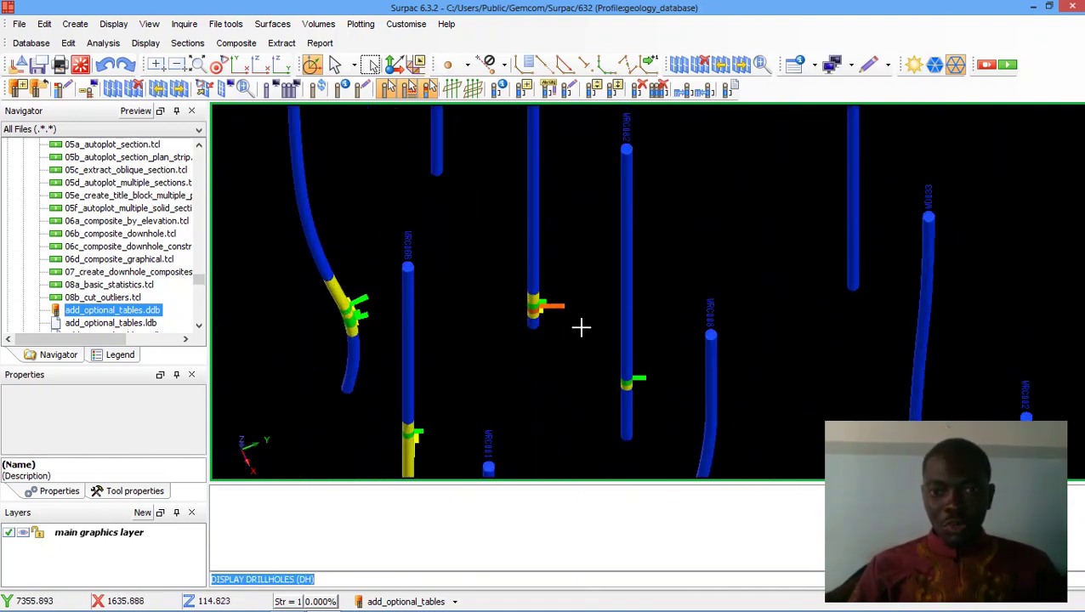
{"action": "right_click_drag", "start_coordinate": [563, 311], "coordinate": [549, 257]}
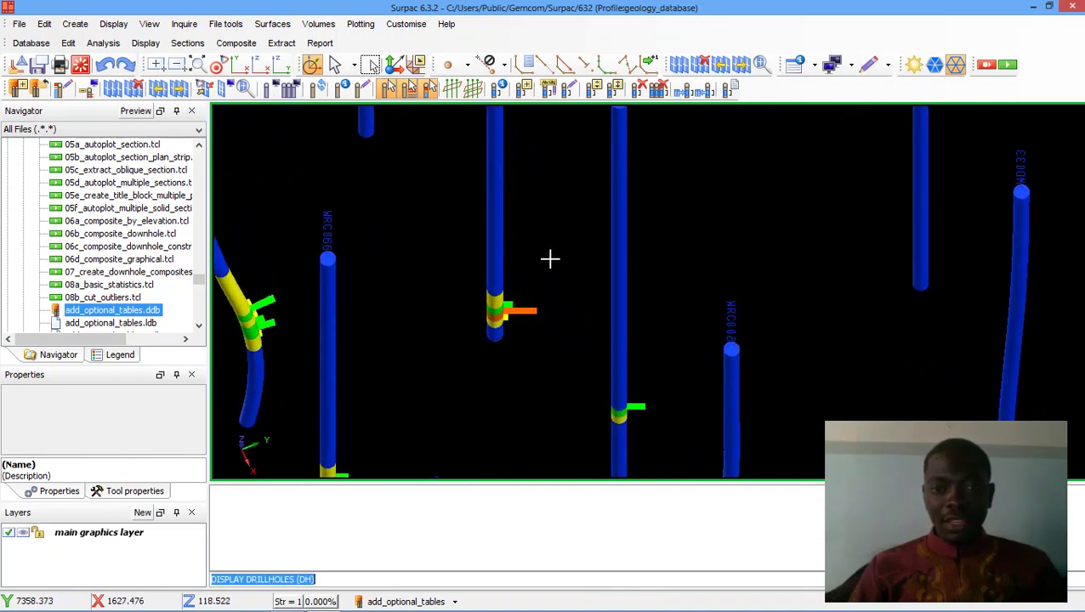